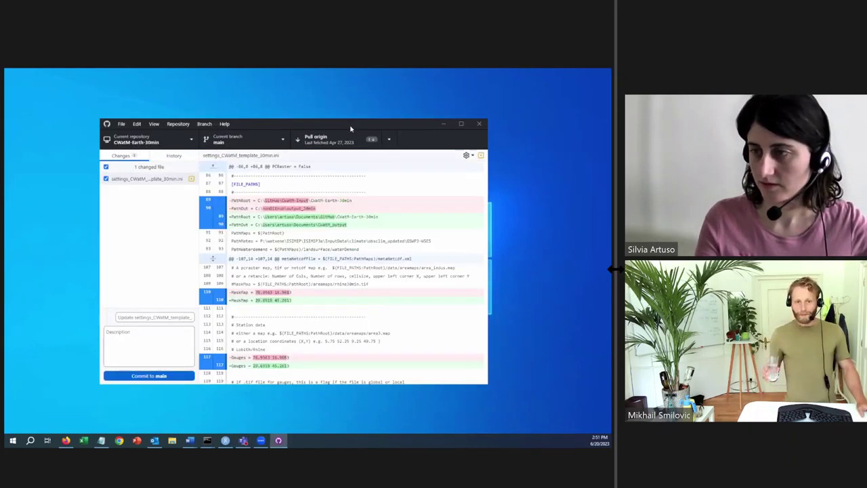
- Pull from origin, which fails because local edits to settings_CWatM_template_30min.ini would be overwritten
{"action": "left_click_drag", "start_coordinate": [350, 129], "coordinate": [320, 120]}
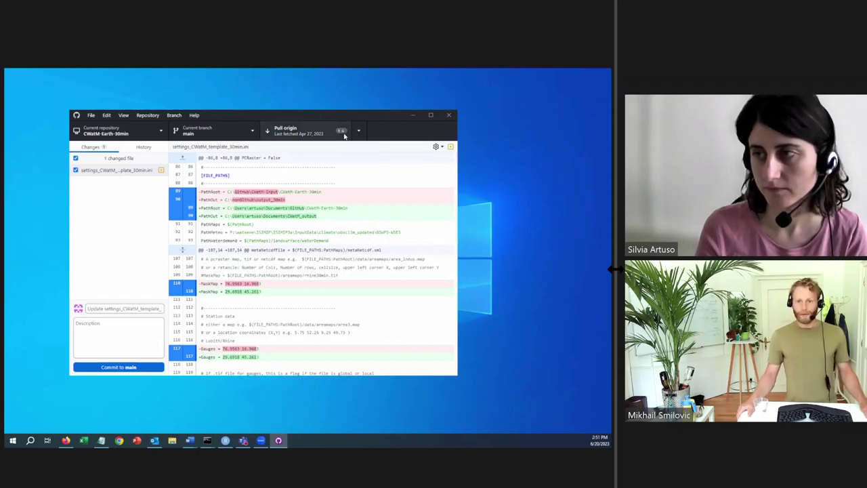
{"action": "left_click", "coordinate": [291, 133]}
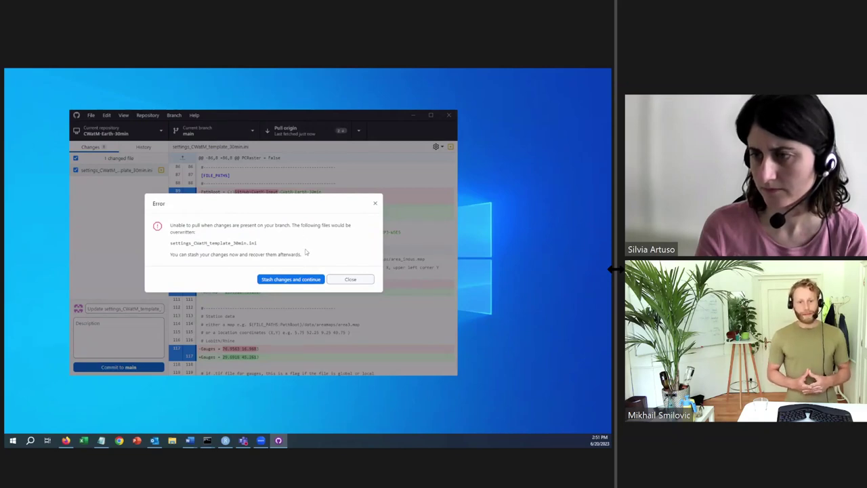
- Stash the settings-file edits and finish the pull, glancing at History before returning to Changes
{"action": "left_click", "coordinate": [300, 280]}
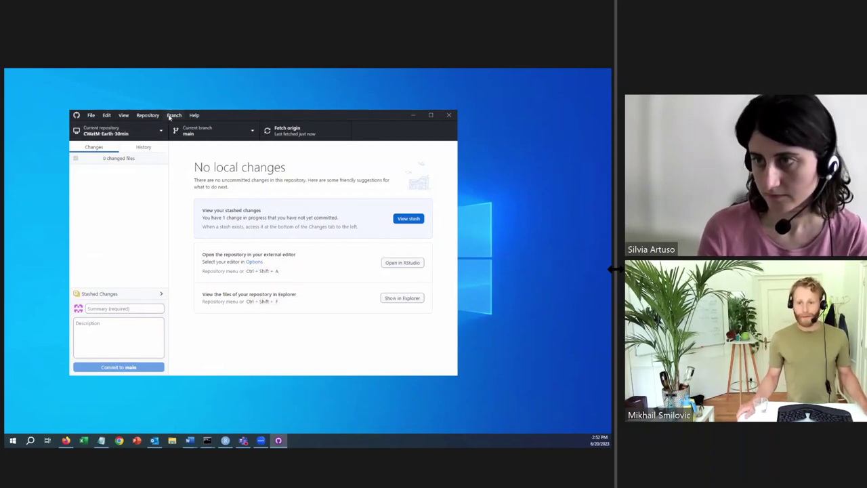
{"action": "left_click", "coordinate": [142, 151]}
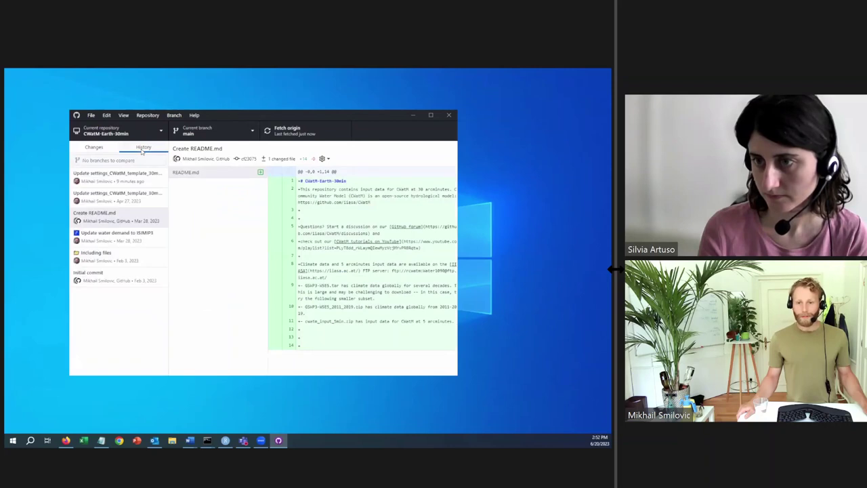
{"action": "left_click", "coordinate": [96, 148]}
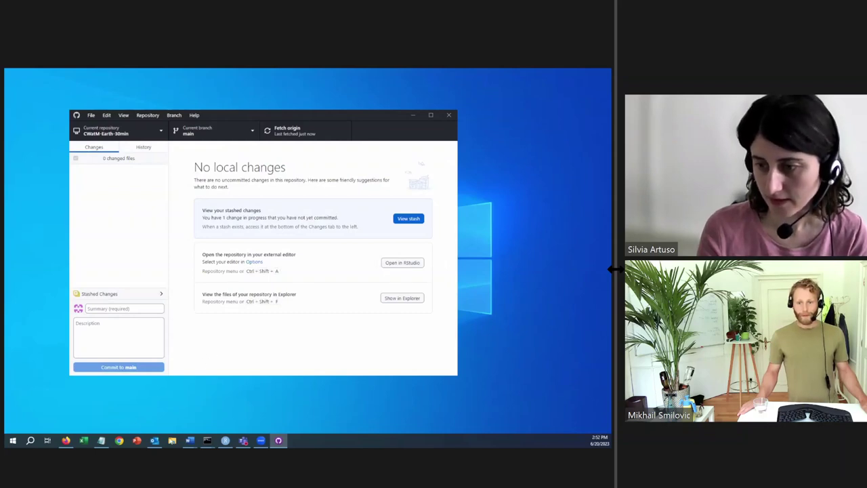
- Browse Documents > GitHub > CWatM-Earth-30min and open settings_CWatM_template_30min.ini in Notepad
{"action": "mouse_move", "coordinate": [191, 442]}
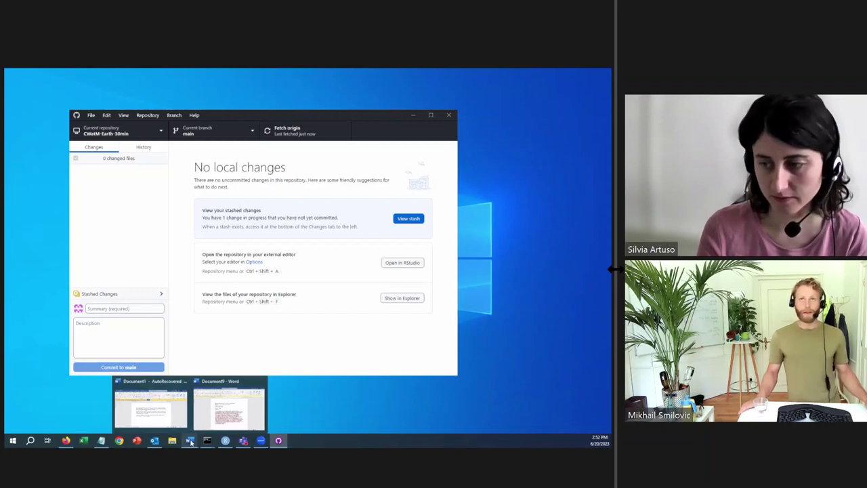
{"action": "mouse_move", "coordinate": [154, 442]}
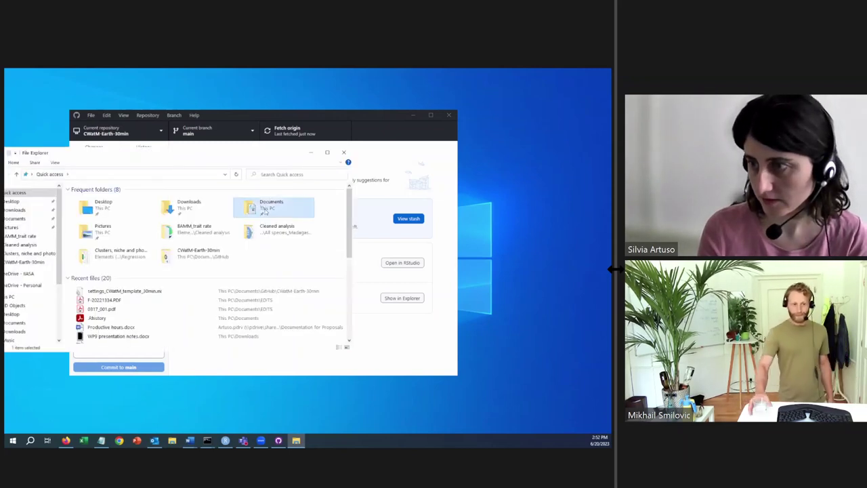
{"action": "double_click", "coordinate": [251, 203]}
{"action": "double_click", "coordinate": [84, 244]}
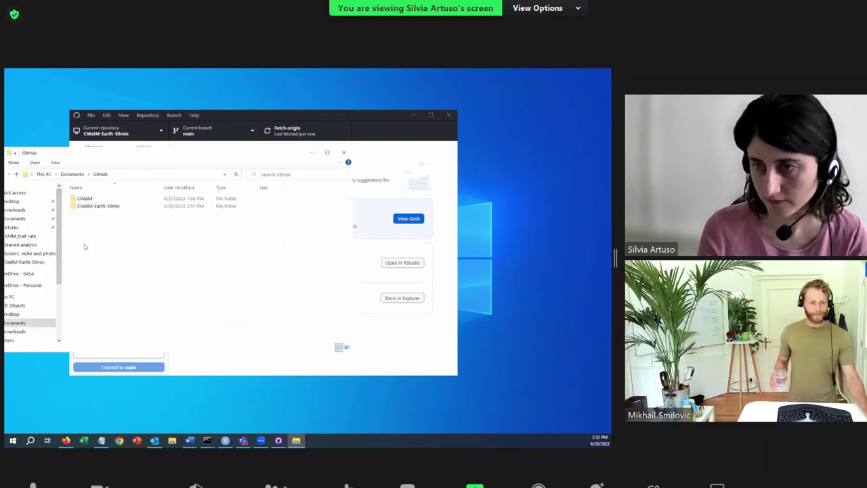
{"action": "double_click", "coordinate": [92, 206]}
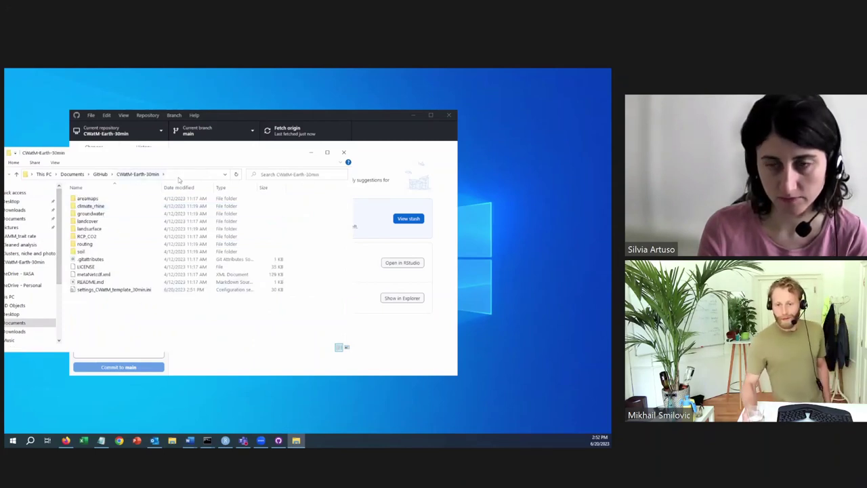
{"action": "left_click", "coordinate": [141, 290]}
{"action": "double_click", "coordinate": [139, 290]}
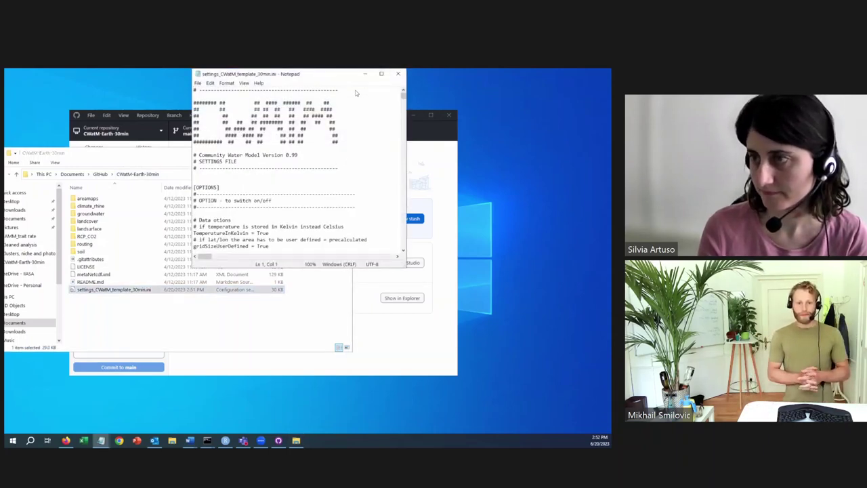
- Minimize Explorer and scroll the settings file down to the [FILE_PATHS] section
{"action": "left_click", "coordinate": [147, 163]}
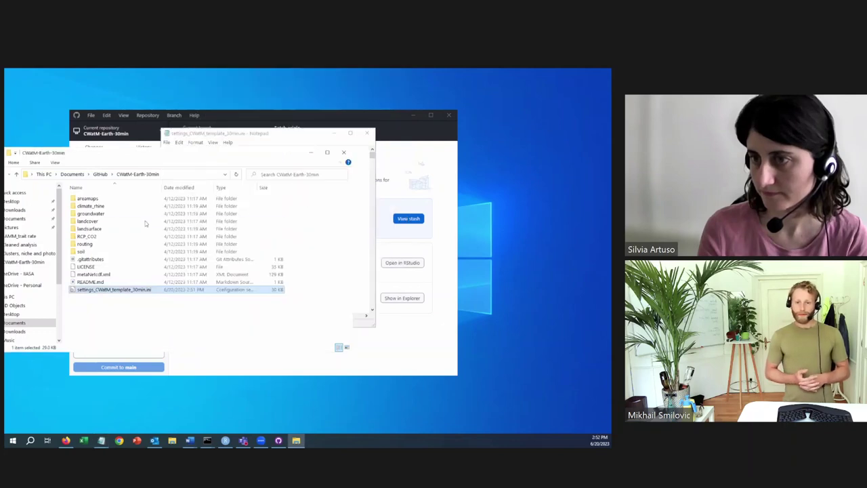
{"action": "left_click", "coordinate": [311, 152]}
{"action": "left_click_drag", "start_coordinate": [307, 135], "coordinate": [279, 135]}
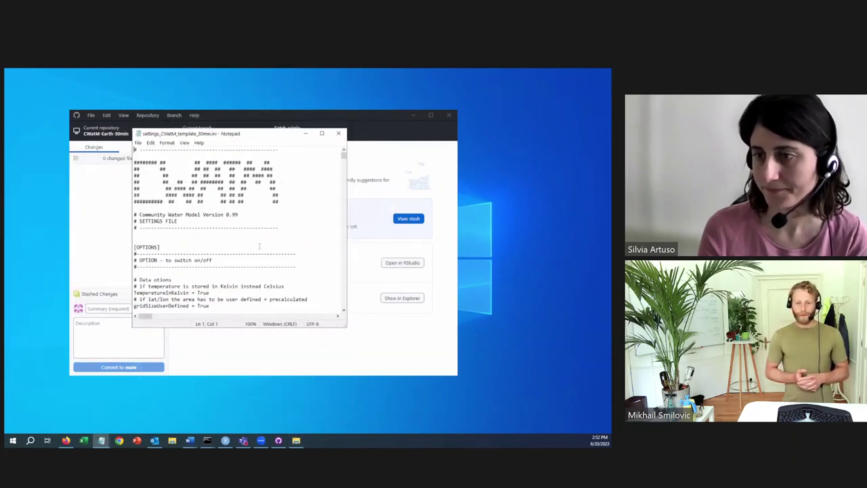
{"action": "scroll", "coordinate": [222, 233], "scroll_direction": "down", "scroll_amount": 4}
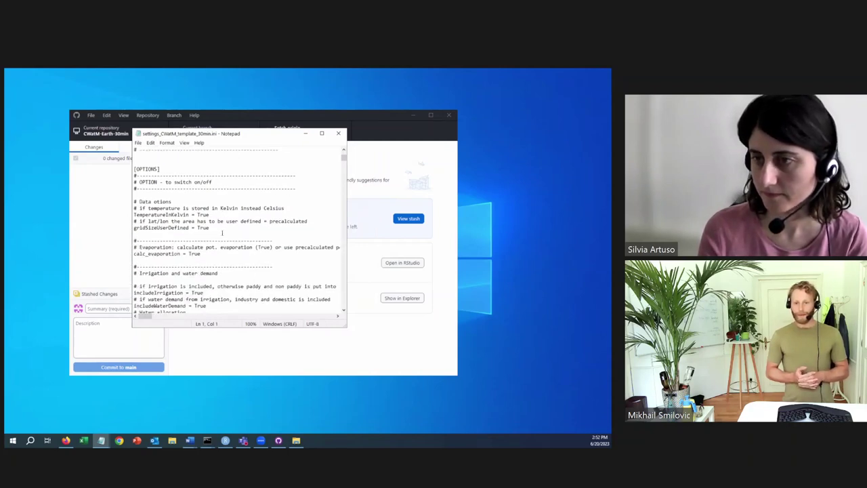
{"action": "scroll", "coordinate": [222, 233], "scroll_direction": "down", "scroll_amount": 10}
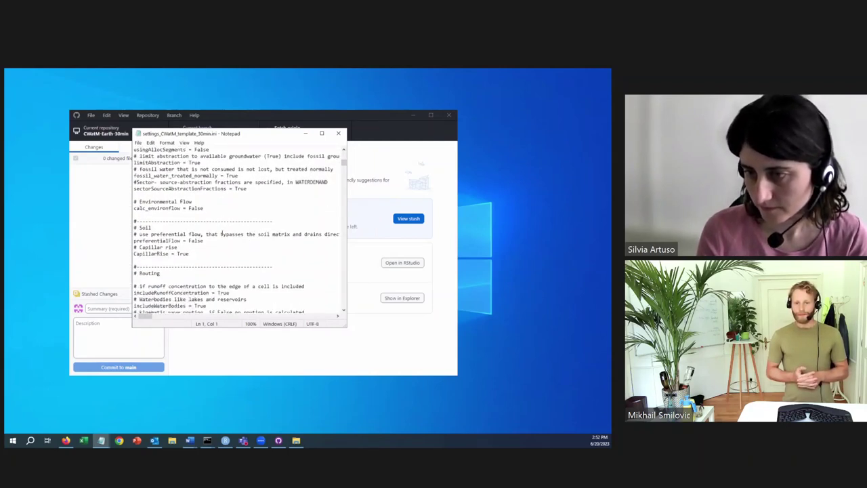
{"action": "scroll", "coordinate": [222, 233], "scroll_direction": "down", "scroll_amount": 12}
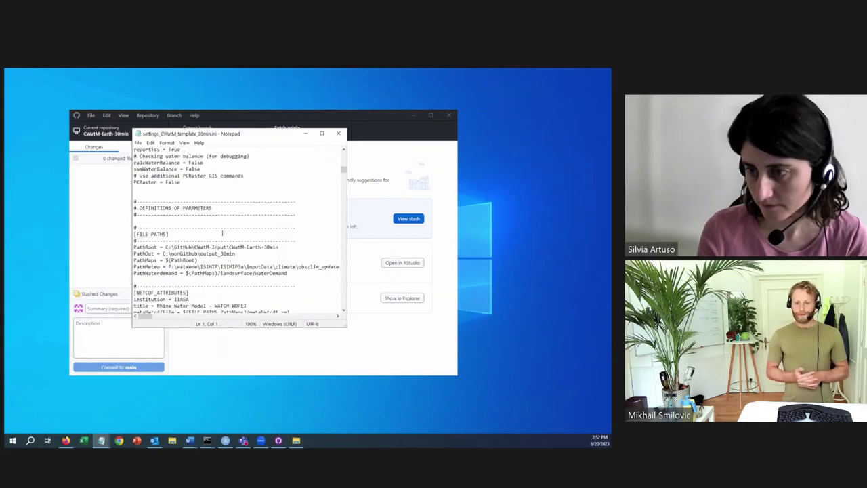
{"action": "scroll", "coordinate": [222, 233], "scroll_direction": "down", "scroll_amount": 1}
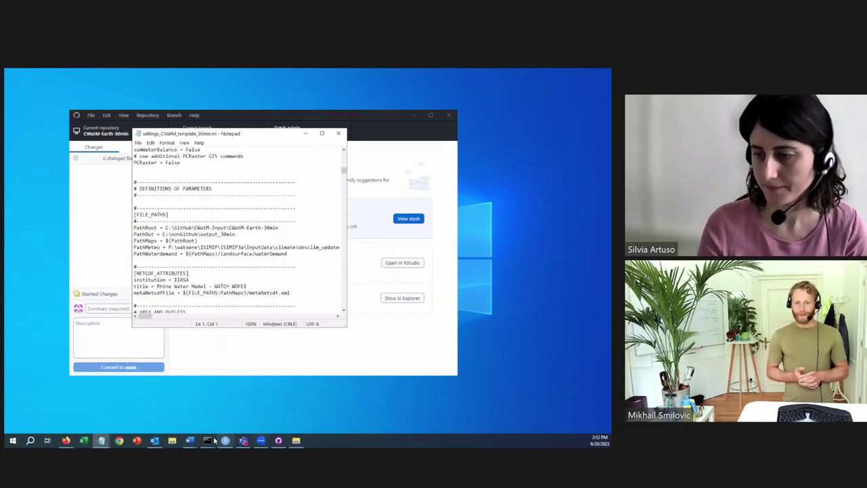
- Replace the PathRoot and PathOut lines with the new local paths copied from Word
{"action": "left_click", "coordinate": [227, 403]}
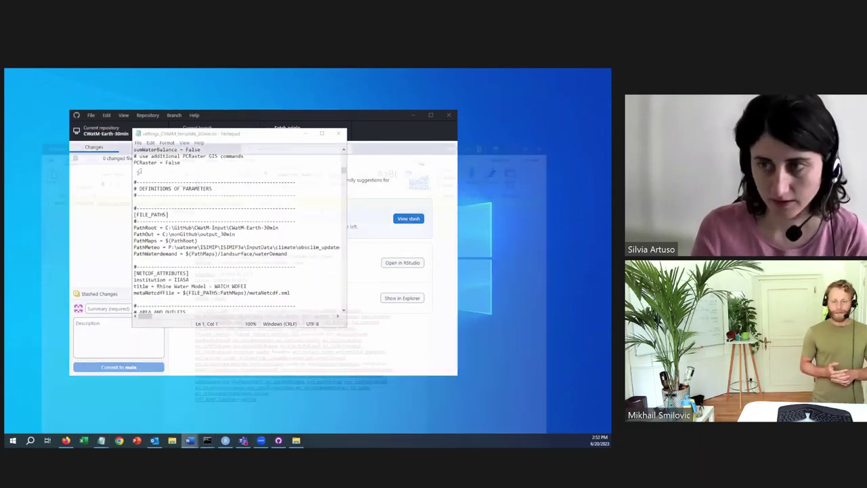
{"action": "left_click", "coordinate": [190, 441]}
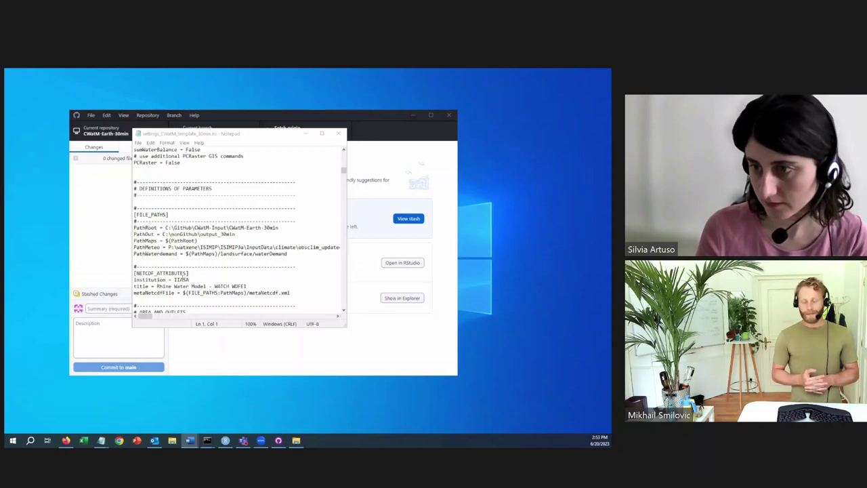
{"action": "left_click", "coordinate": [183, 280]}
{"action": "left_click_drag", "start_coordinate": [134, 228], "coordinate": [246, 234]}
{"action": "type", "text": "PathRoot = C:\\Users\\artuso\\Documents\\GitHub\\CWatM-Earth-30min PathOut = C:\\Users\\artuso\\Documents\\CWatM_output"}
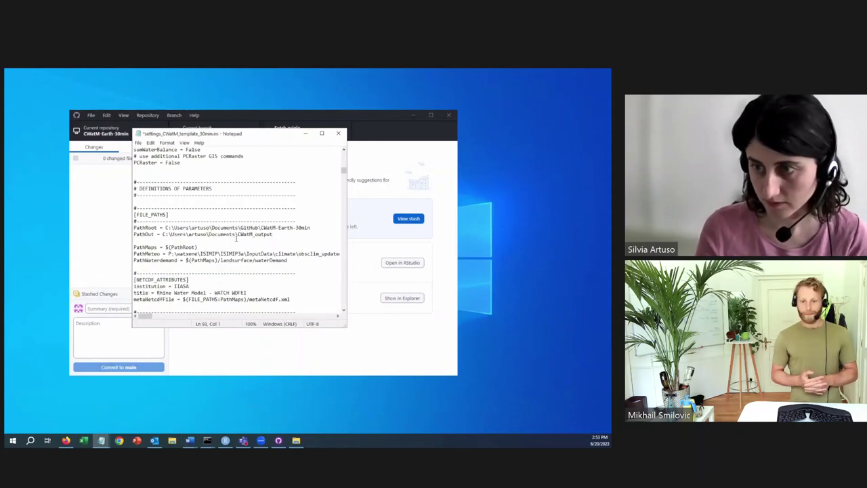
{"action": "key", "text": "BackSpace"}
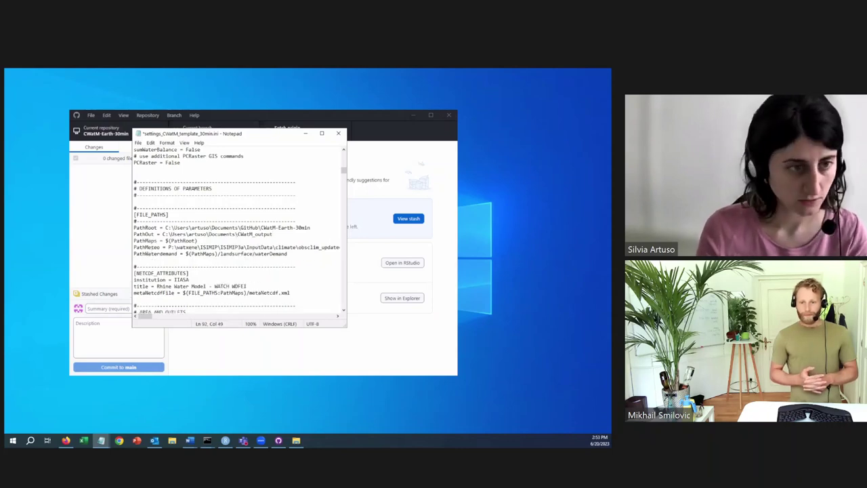
{"action": "key", "text": "alt+Tab"}
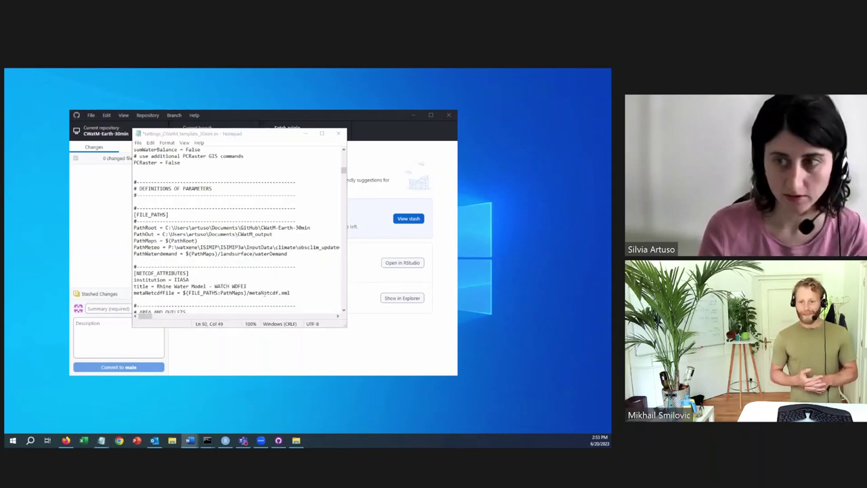
{"action": "scroll", "coordinate": [255, 284], "scroll_direction": "down", "scroll_amount": 3}
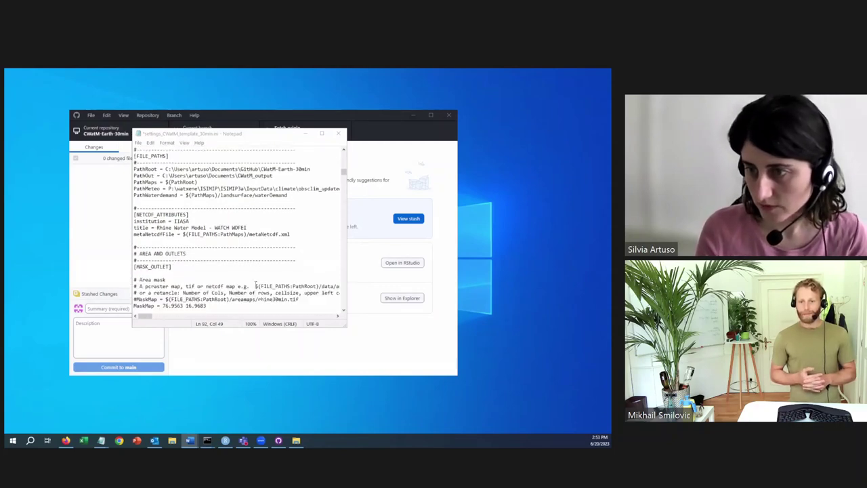
{"action": "scroll", "coordinate": [256, 284], "scroll_direction": "up", "scroll_amount": 1}
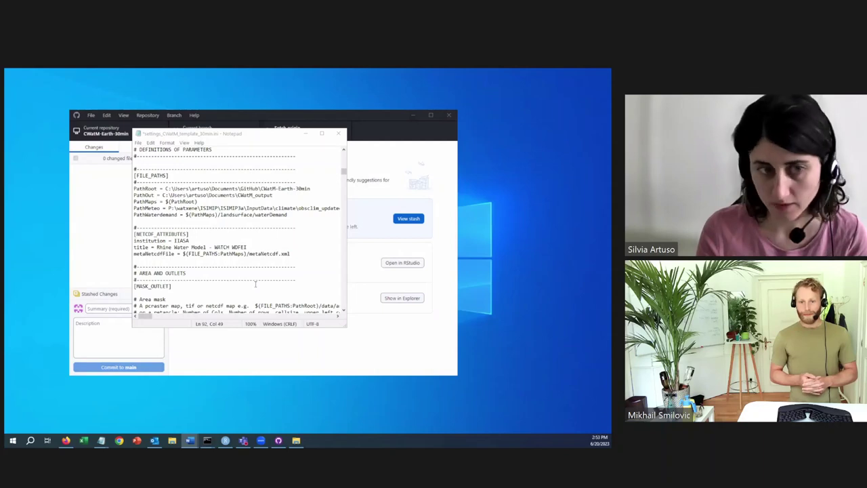
{"action": "scroll", "coordinate": [190, 277], "scroll_direction": "down", "scroll_amount": 1}
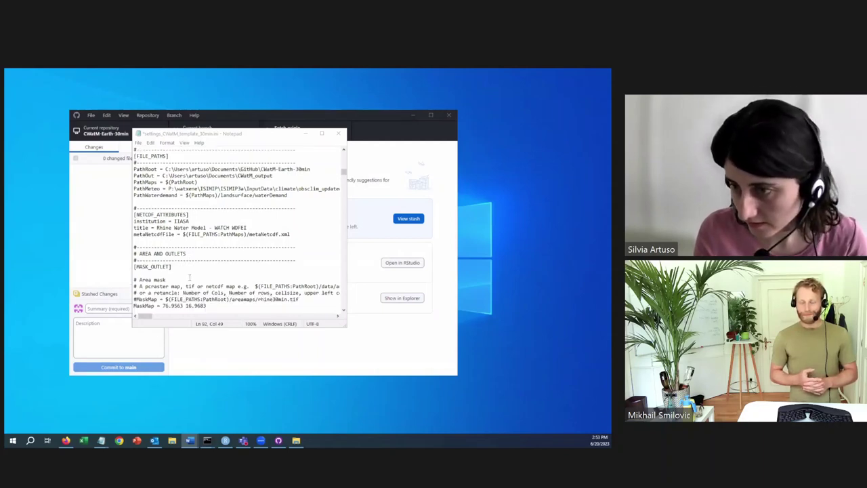
{"action": "scroll", "coordinate": [185, 281], "scroll_direction": "down", "scroll_amount": 1}
- Set MaskMap to 29.6918 45.2613 using the coordinates from the Word notes
{"action": "left_click", "coordinate": [157, 286]}
{"action": "key", "text": "alt+Tab"}
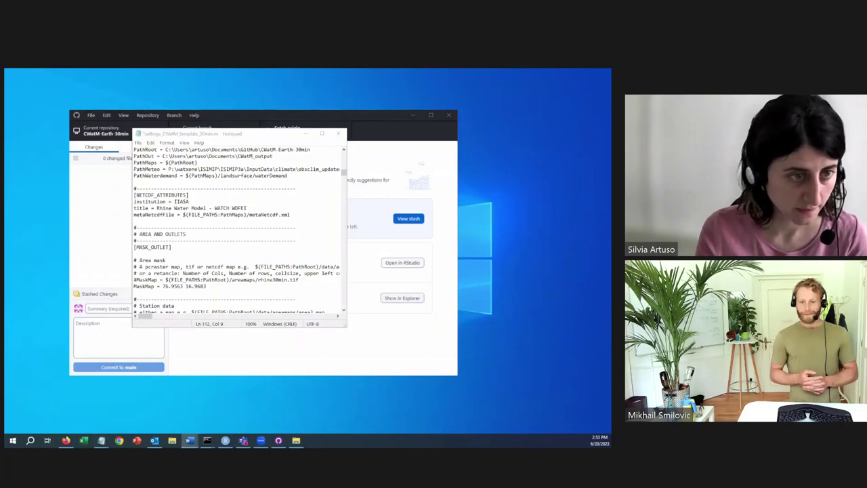
{"action": "key", "text": "alt+Tab"}
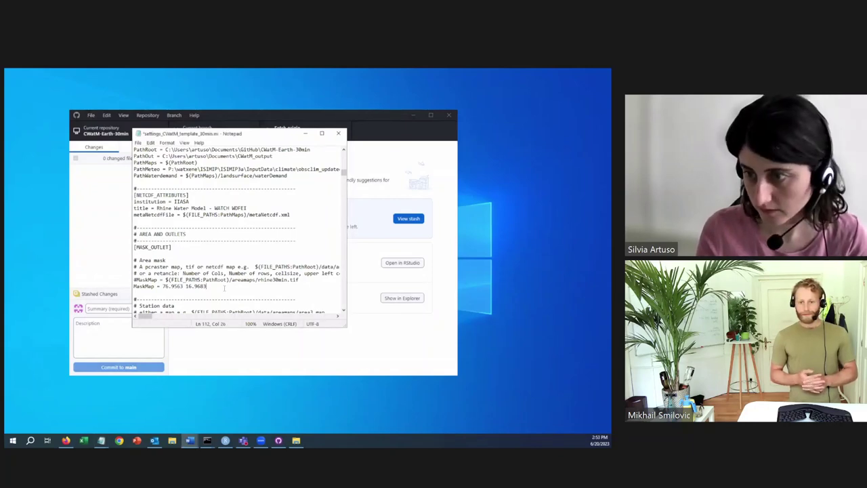
{"action": "left_click_drag", "start_coordinate": [208, 286], "coordinate": [125, 286]}
{"action": "type", "text": "MaskMap = 29.6918 45.2613"}
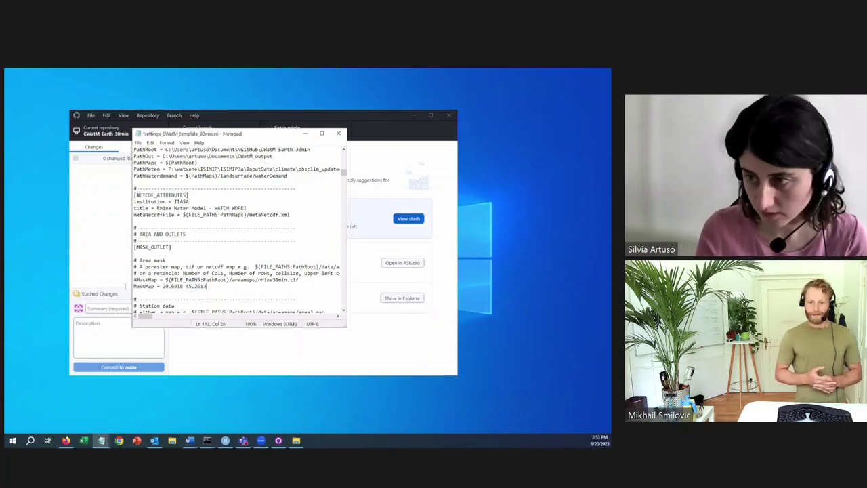
{"action": "key", "text": "alt+Tab"}
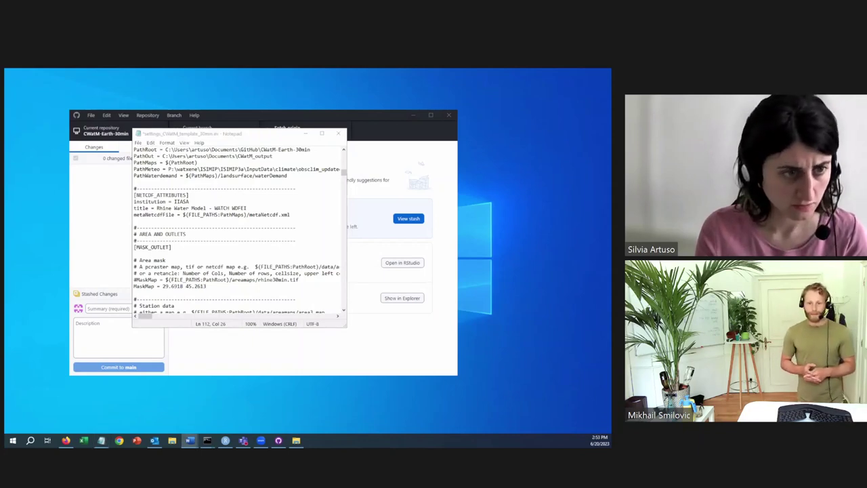
{"action": "scroll", "coordinate": [236, 230], "scroll_direction": "down", "scroll_amount": 2}
- Set Gauges to 29.6918 45.2613 as well
{"action": "left_click", "coordinate": [175, 286]}
{"action": "key", "text": "alt+Tab"}
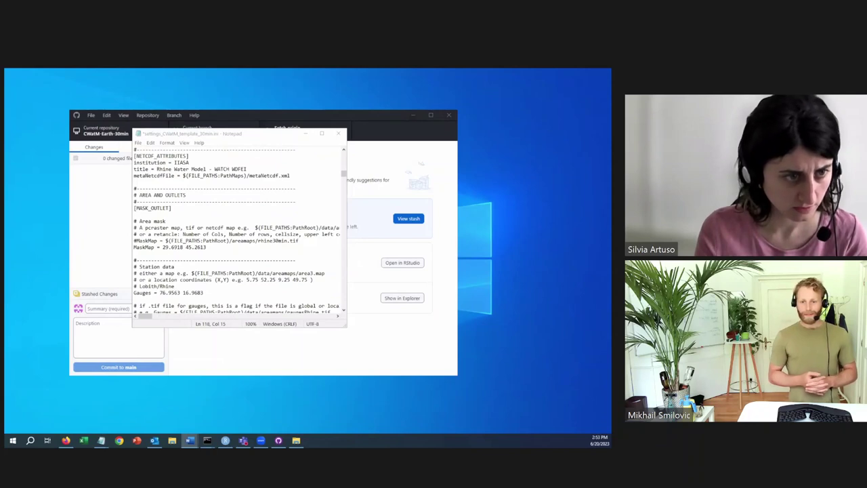
{"action": "key", "text": "alt+Tab"}
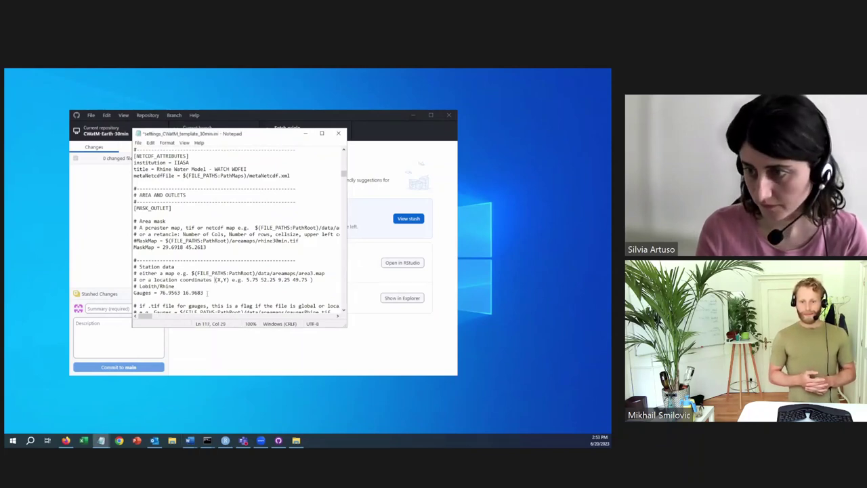
{"action": "left_click_drag", "start_coordinate": [203, 292], "coordinate": [125, 292]}
{"action": "type", "text": "Gauges = 29.6918 45.2613"}
{"action": "scroll", "coordinate": [228, 289], "scroll_direction": "down", "scroll_amount": 6}
{"action": "scroll", "coordinate": [231, 288], "scroll_direction": "down", "scroll_amount": 2}
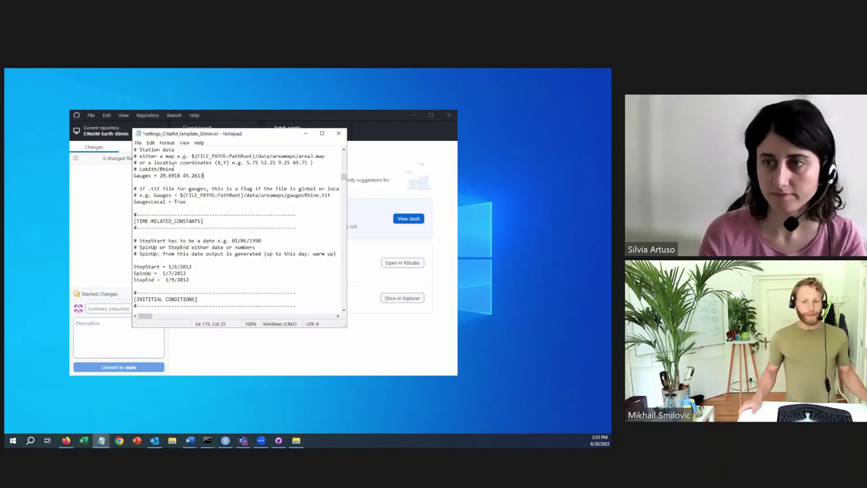
- Save settings_CWatM_template_30min.ini via File > Save and scroll back up
{"action": "left_click", "coordinate": [139, 144]}
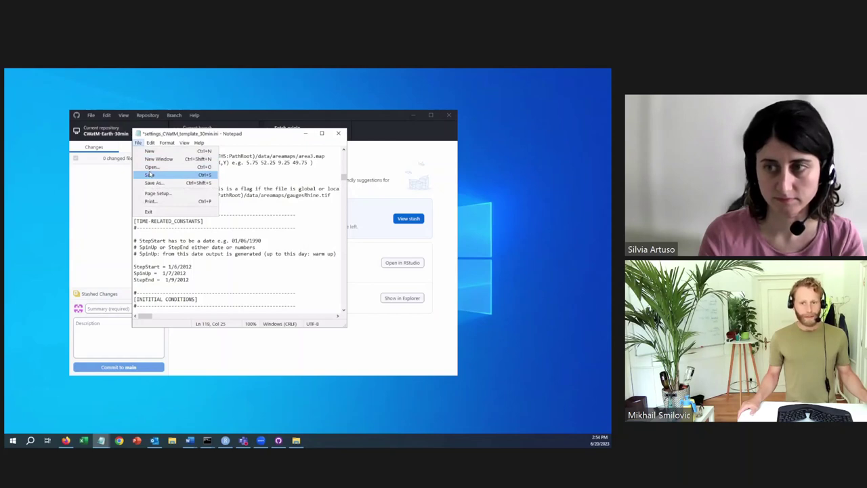
{"action": "left_click", "coordinate": [149, 175]}
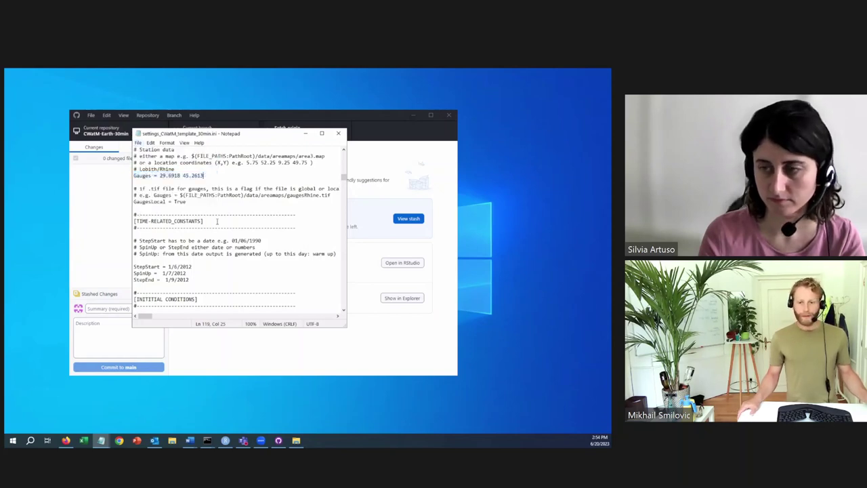
{"action": "scroll", "coordinate": [206, 273], "scroll_direction": "up", "scroll_amount": 4}
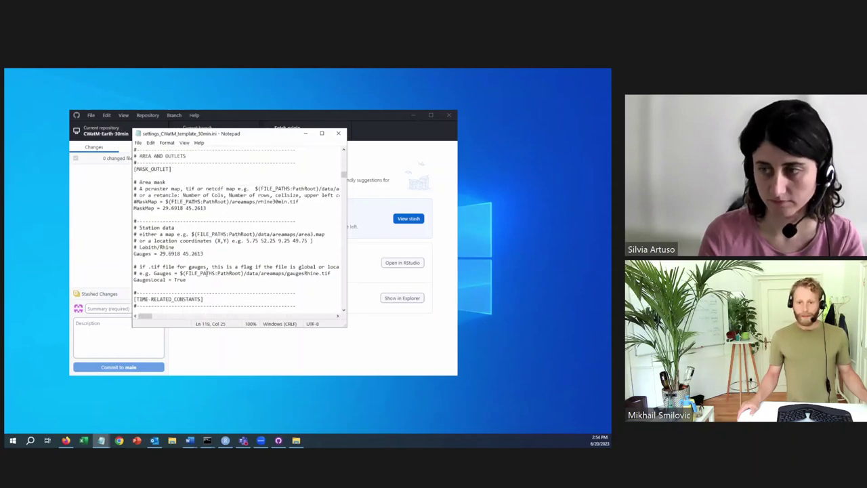
{"action": "scroll", "coordinate": [206, 273], "scroll_direction": "up", "scroll_amount": 1}
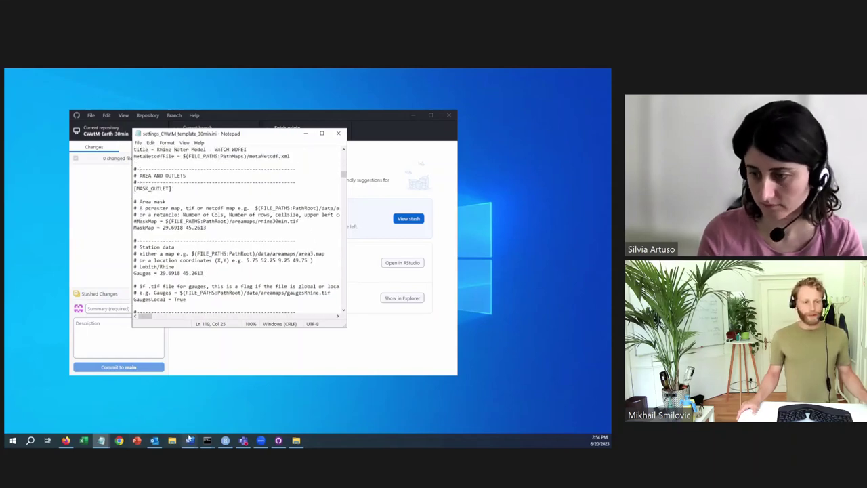
- Navigate Explorer to P: > watmodel > CWATM, peeking into cwatm_input_isimip3 before returning
{"action": "left_click", "coordinate": [296, 441]}
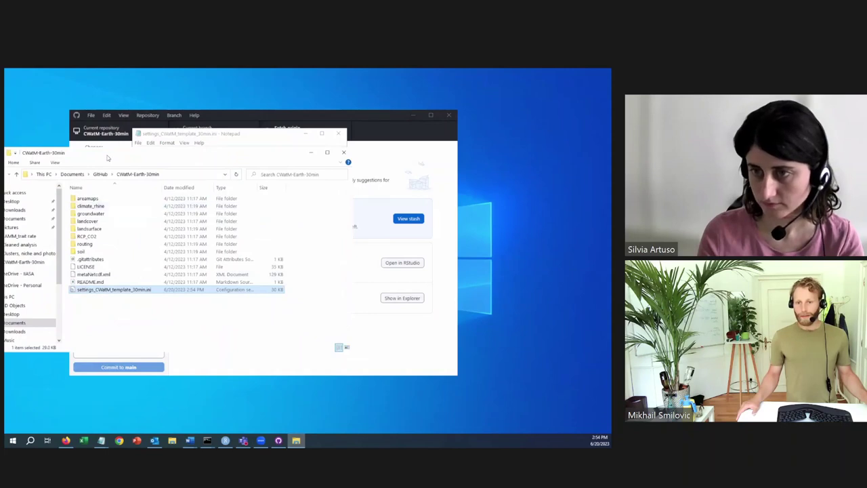
{"action": "left_click_drag", "start_coordinate": [107, 158], "coordinate": [233, 167]}
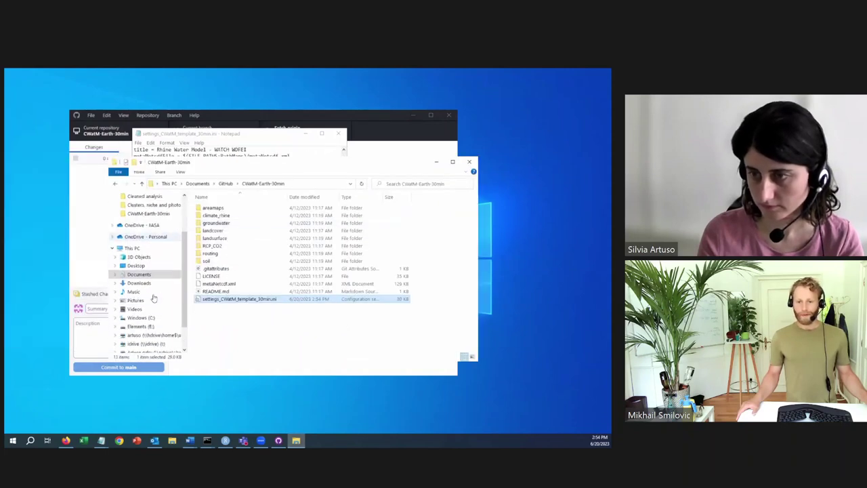
{"action": "scroll", "coordinate": [154, 298], "scroll_direction": "down", "scroll_amount": 2}
{"action": "left_click", "coordinate": [152, 314]}
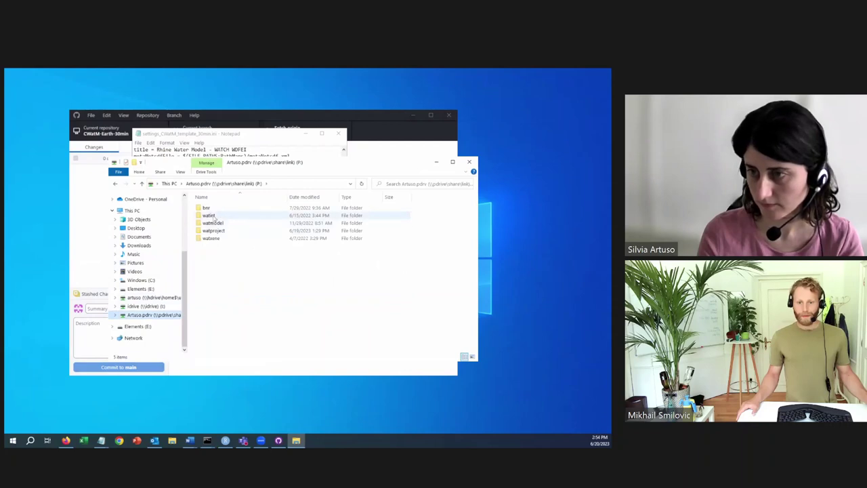
{"action": "double_click", "coordinate": [229, 222]}
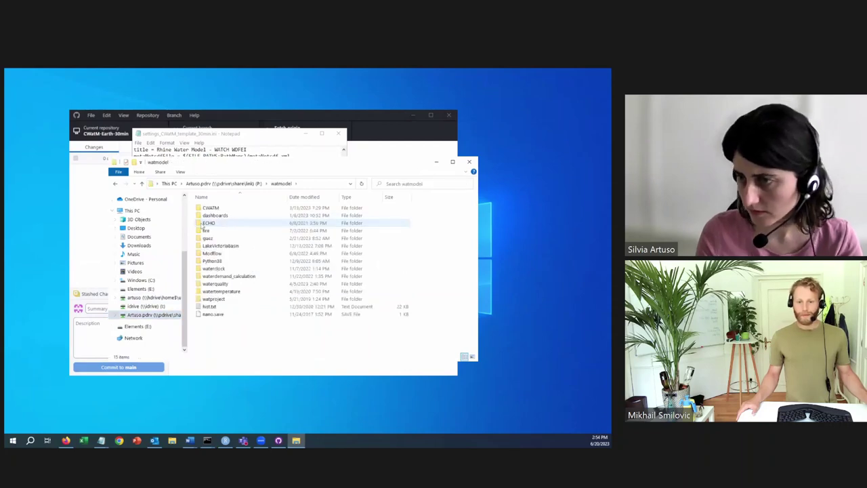
{"action": "double_click", "coordinate": [221, 210]}
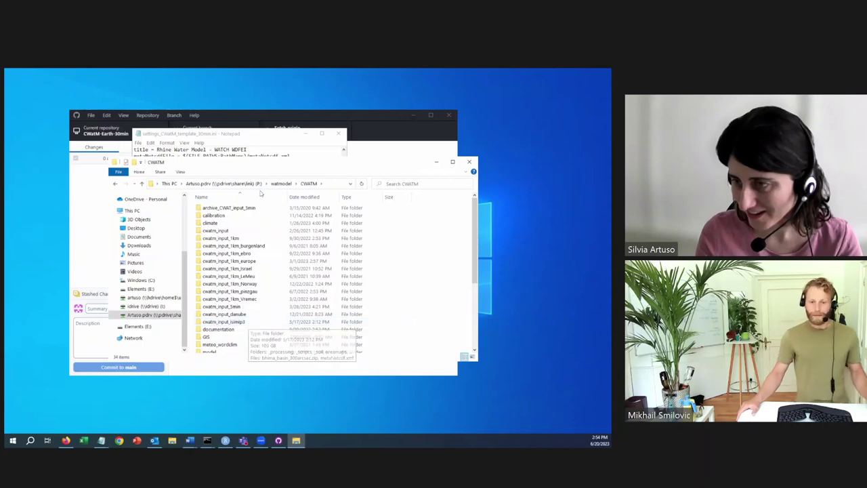
{"action": "double_click", "coordinate": [242, 323]}
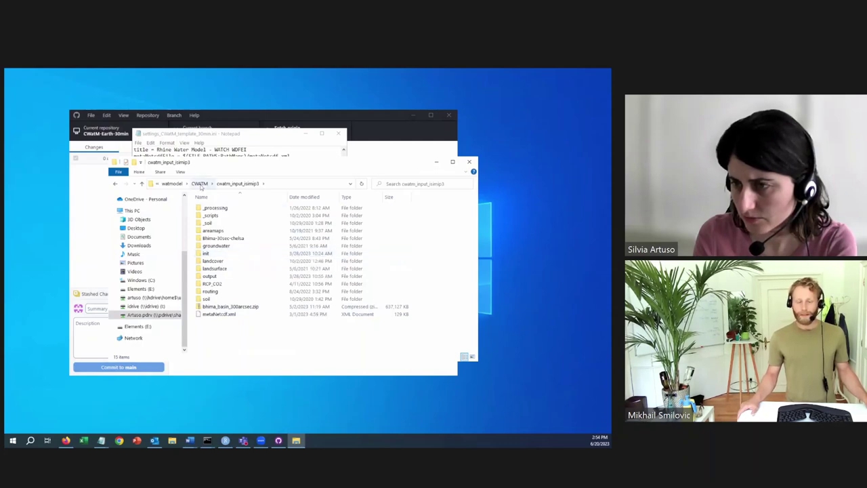
{"action": "left_click", "coordinate": [199, 183]}
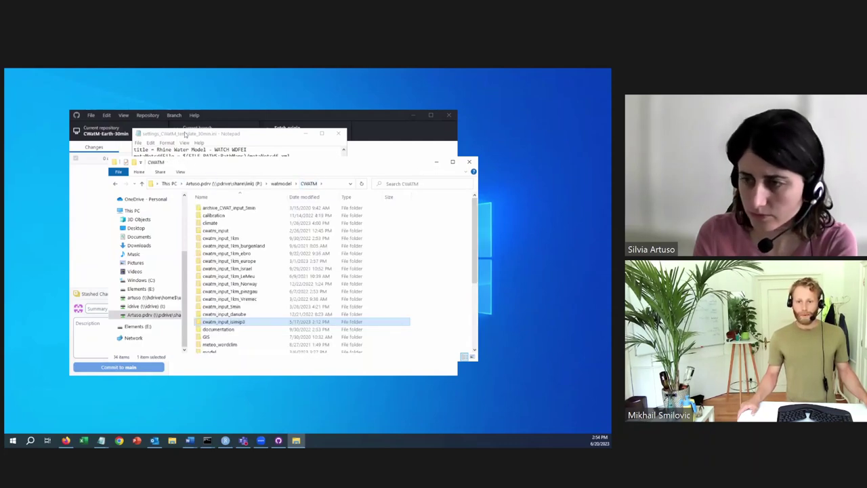
- Select and copy the PathMeteo climate folder path from the [FILE_PATHS] section
{"action": "left_click", "coordinate": [185, 135]}
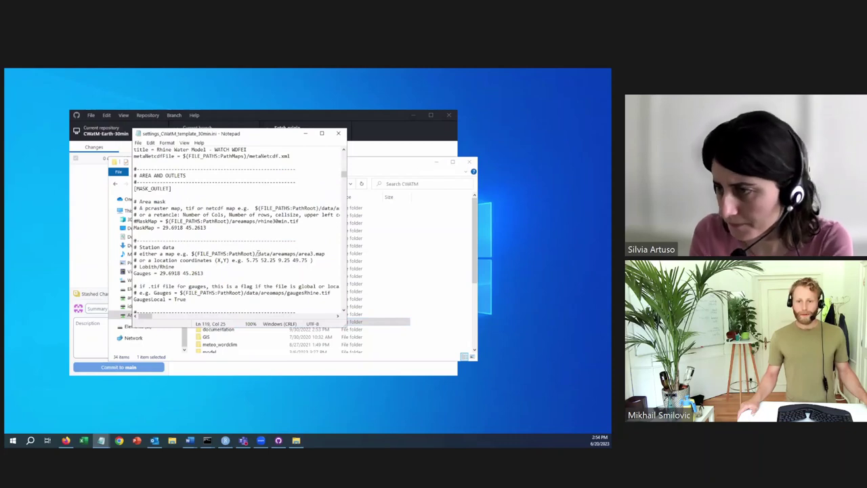
{"action": "scroll", "coordinate": [257, 252], "scroll_direction": "up", "scroll_amount": 4}
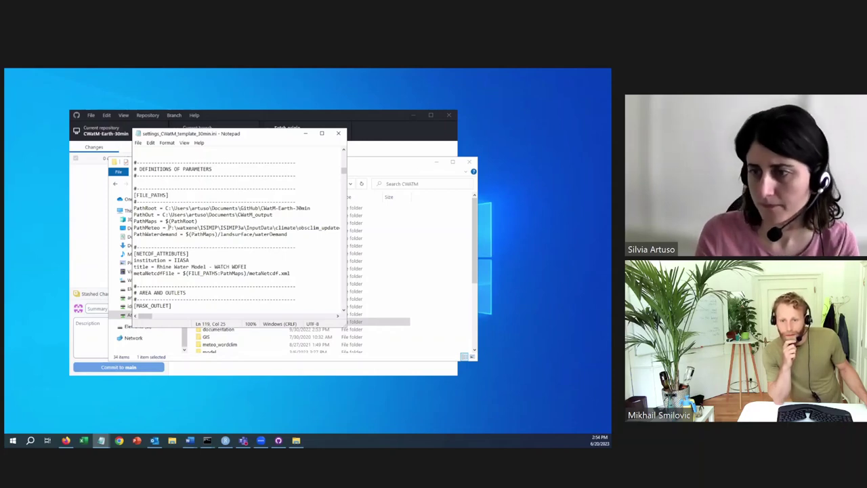
{"action": "left_click_drag", "start_coordinate": [168, 227], "coordinate": [305, 227]}
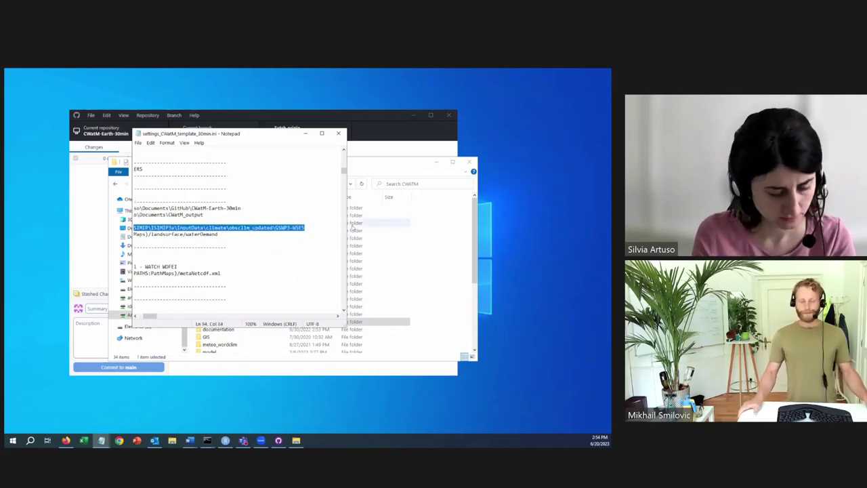
- Paste the PathMeteo path into Explorer's address bar to open the GSWP3-W5E5 climate folder
{"action": "left_click", "coordinate": [436, 241]}
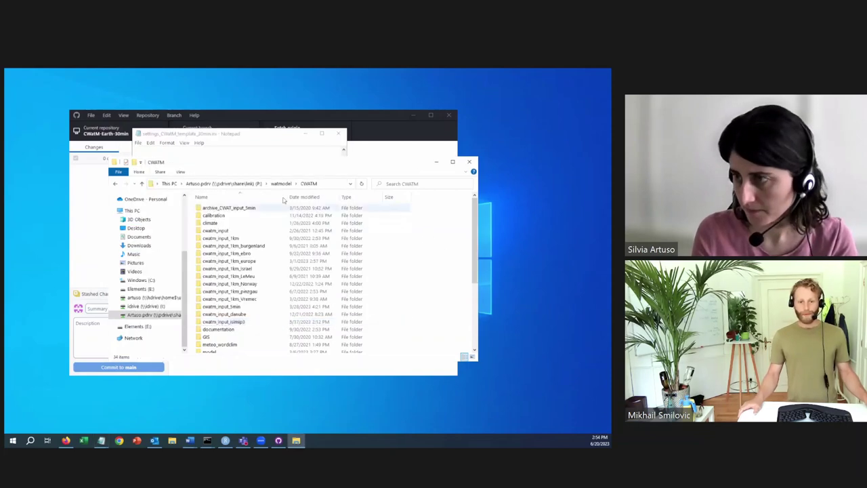
{"action": "left_click", "coordinate": [329, 184]}
{"action": "type", "text": "P:\\watxene\\ISIMIP3a\\inputData\\climate\\obsclim_updated\\GSWP3-W5E5"}
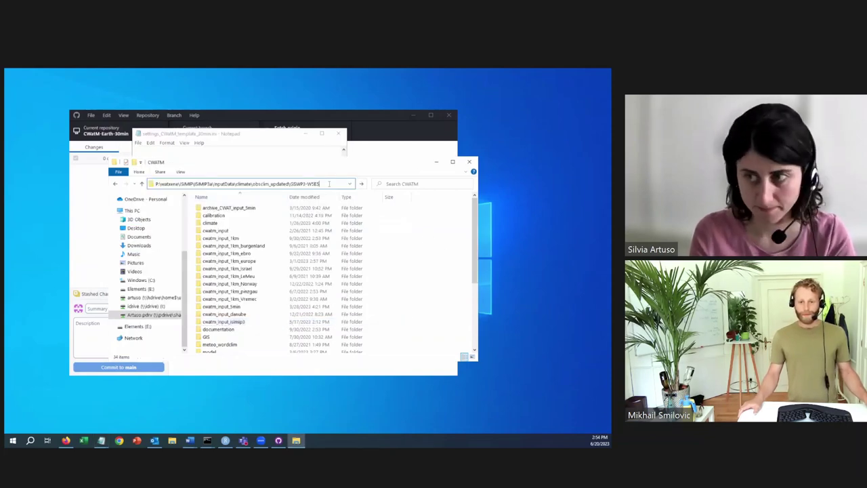
{"action": "key", "text": "Return"}
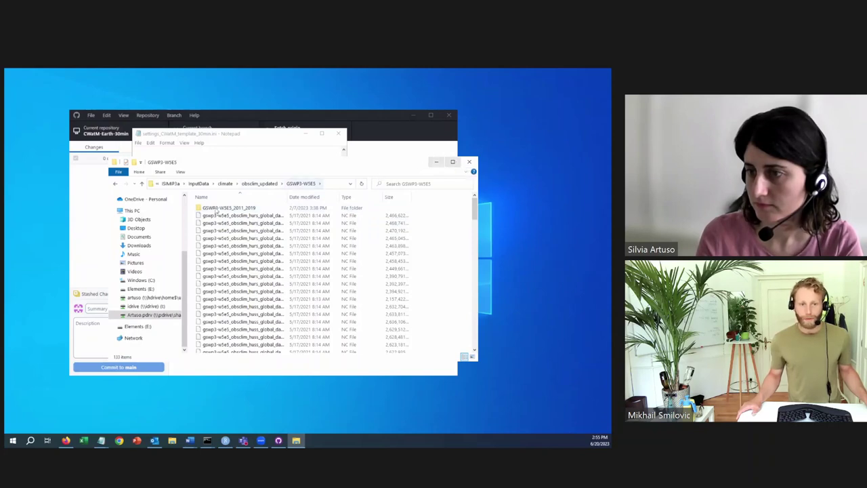
- Widen the Name column, maximize the window and browse the daily .nc climate files
{"action": "left_click_drag", "start_coordinate": [287, 196], "coordinate": [345, 196]}
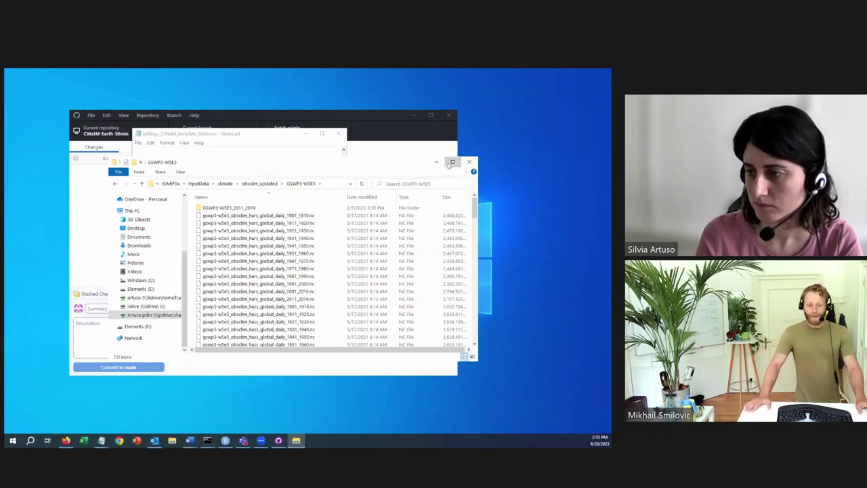
{"action": "left_click", "coordinate": [451, 164]}
{"action": "scroll", "coordinate": [212, 317], "scroll_direction": "down", "scroll_amount": 4}
{"action": "scroll", "coordinate": [211, 318], "scroll_direction": "down", "scroll_amount": 3}
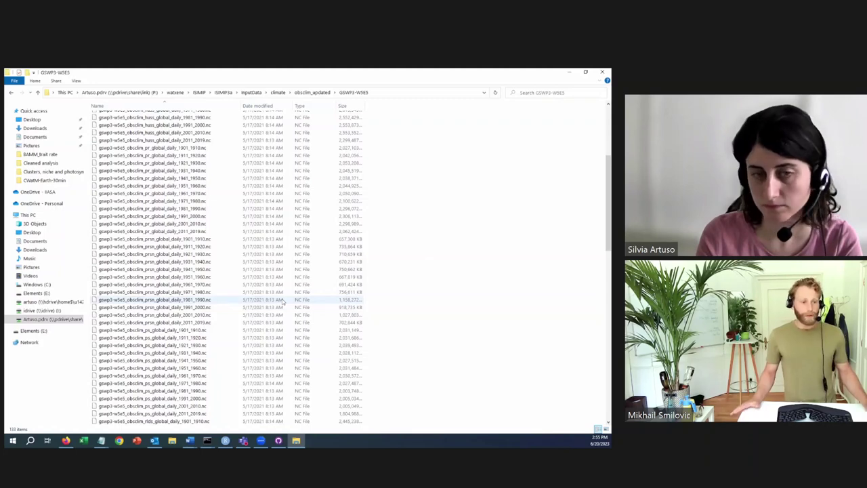
{"action": "scroll", "coordinate": [283, 302], "scroll_direction": "down", "scroll_amount": 4}
{"action": "scroll", "coordinate": [284, 301], "scroll_direction": "down", "scroll_amount": 4}
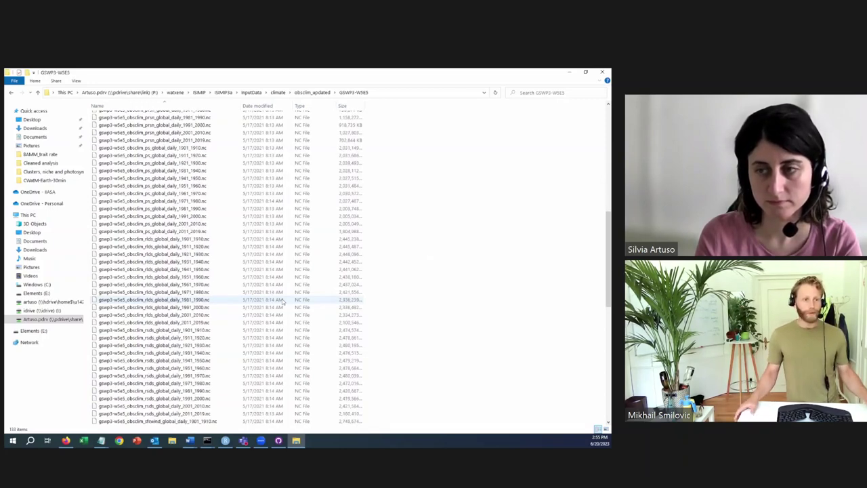
{"action": "scroll", "coordinate": [283, 301], "scroll_direction": "down", "scroll_amount": 1}
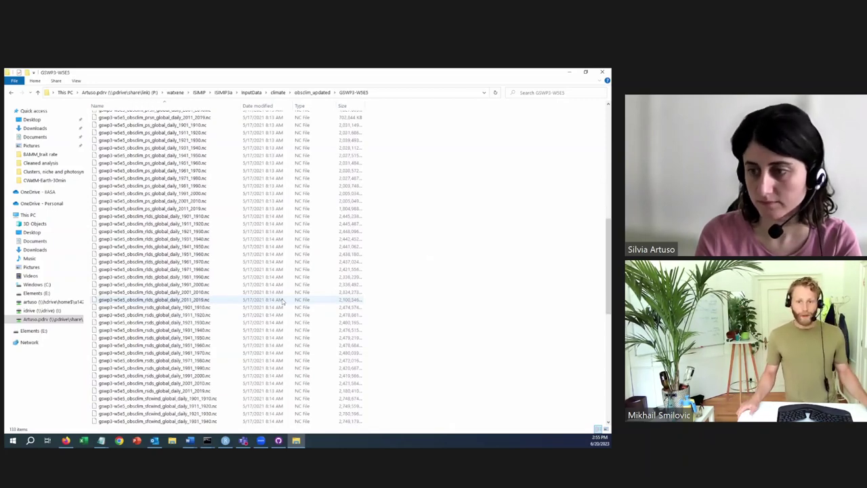
{"action": "scroll", "coordinate": [283, 301], "scroll_direction": "up", "scroll_amount": 1}
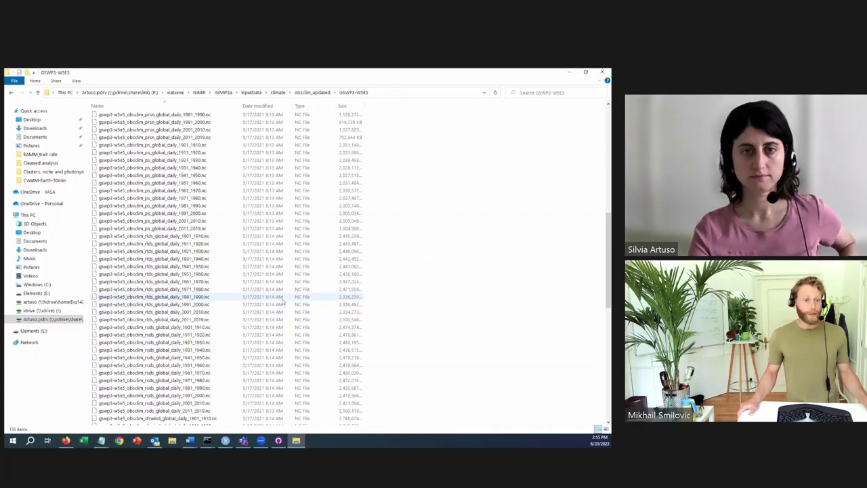
{"action": "scroll", "coordinate": [283, 302], "scroll_direction": "up", "scroll_amount": 15}
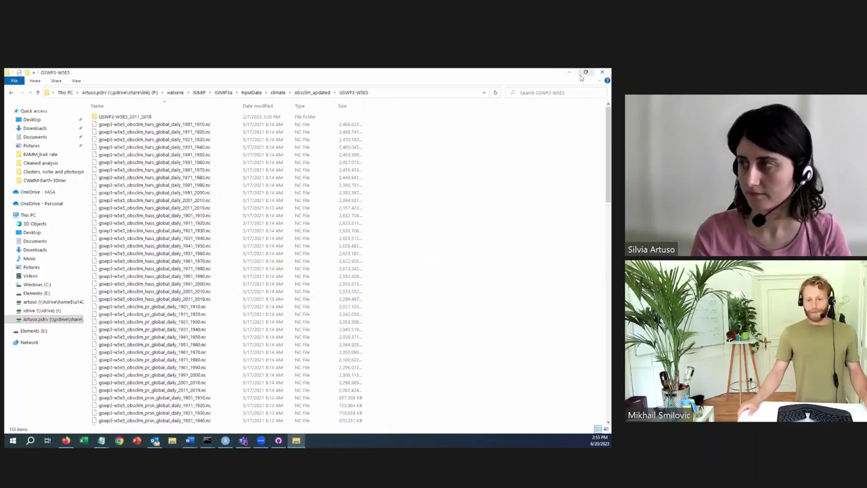
- Put Explorer away and scroll the settings file down to the time-related constants
{"action": "left_click", "coordinate": [585, 72]}
{"action": "left_click", "coordinate": [436, 163]}
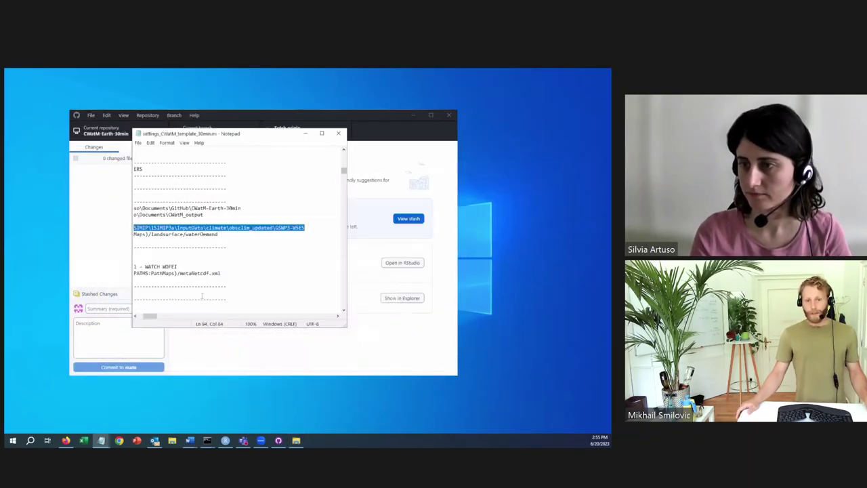
{"action": "left_click", "coordinate": [197, 247]}
{"action": "left_click_drag", "start_coordinate": [151, 316], "coordinate": [145, 317]}
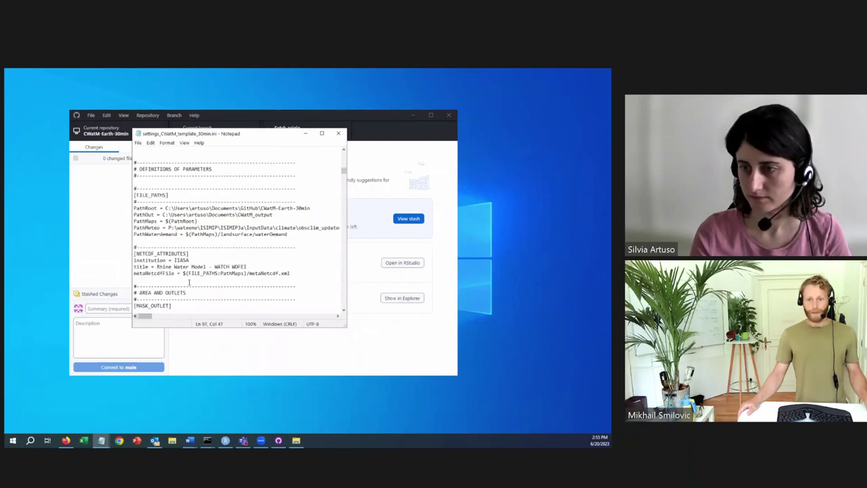
{"action": "scroll", "coordinate": [190, 285], "scroll_direction": "down", "scroll_amount": 6}
{"action": "scroll", "coordinate": [189, 283], "scroll_direction": "down", "scroll_amount": 5}
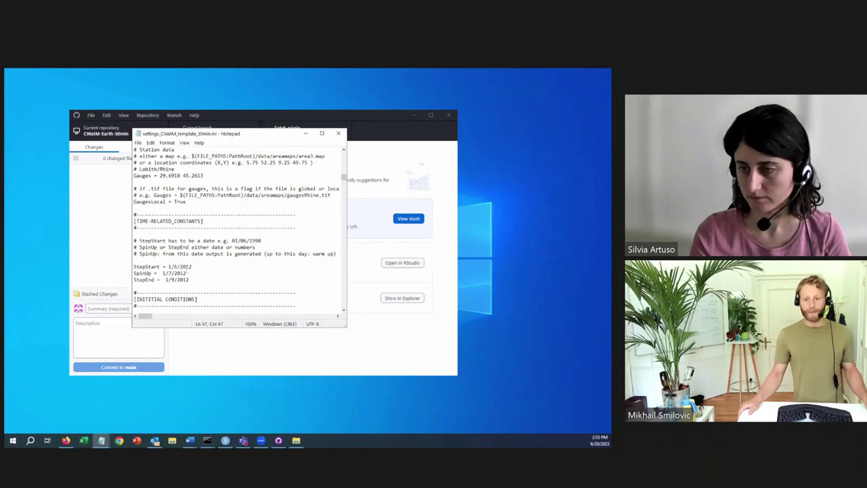
- Retype the StepStart year digits and replace the SpinUp value with None
{"action": "left_click_drag", "start_coordinate": [193, 267], "coordinate": [183, 267]}
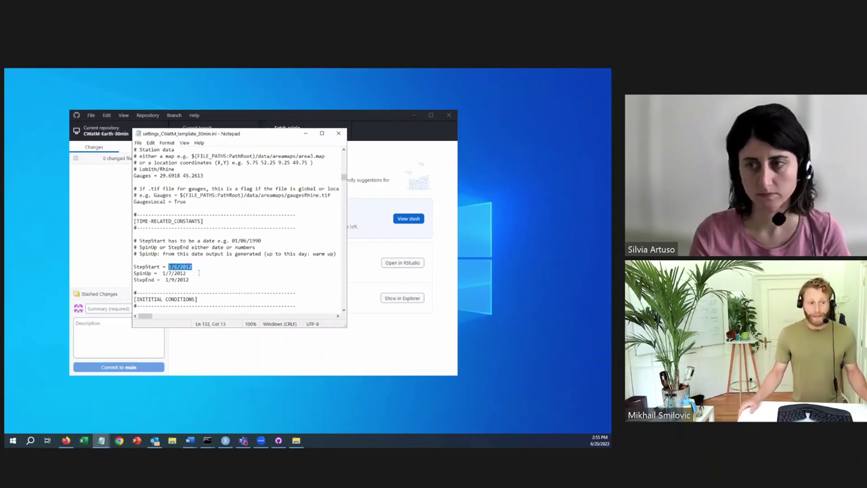
{"action": "left_click", "coordinate": [186, 271]}
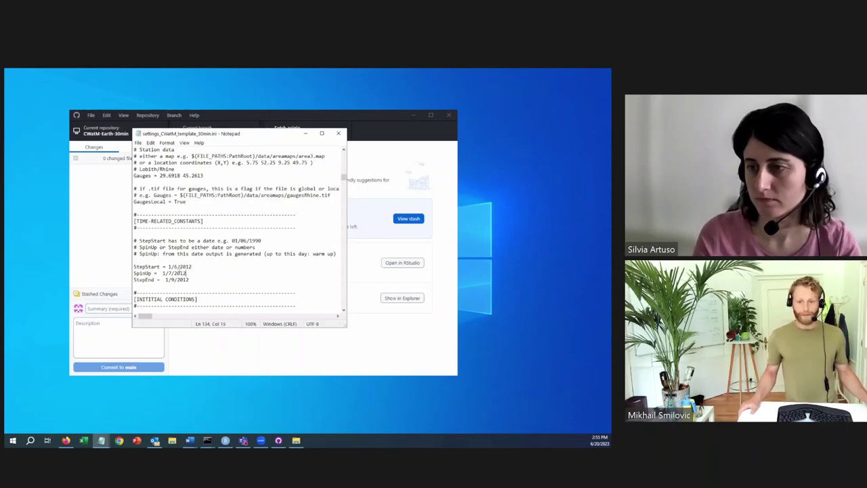
{"action": "left_click_drag", "start_coordinate": [186, 267], "coordinate": [193, 268]}
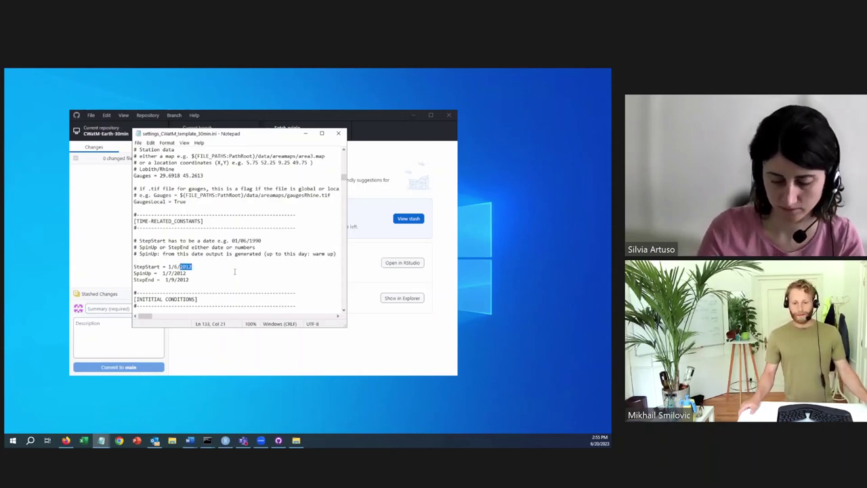
{"action": "type", "text": "196"}
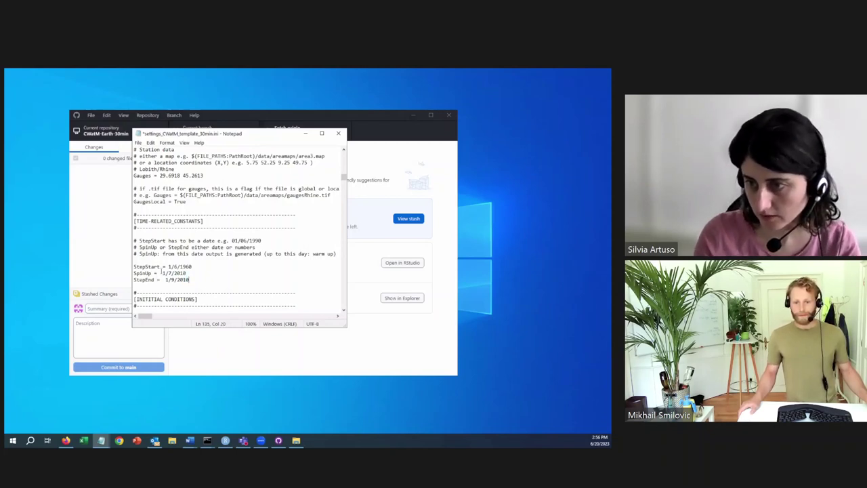
{"action": "type", "text": "None"}
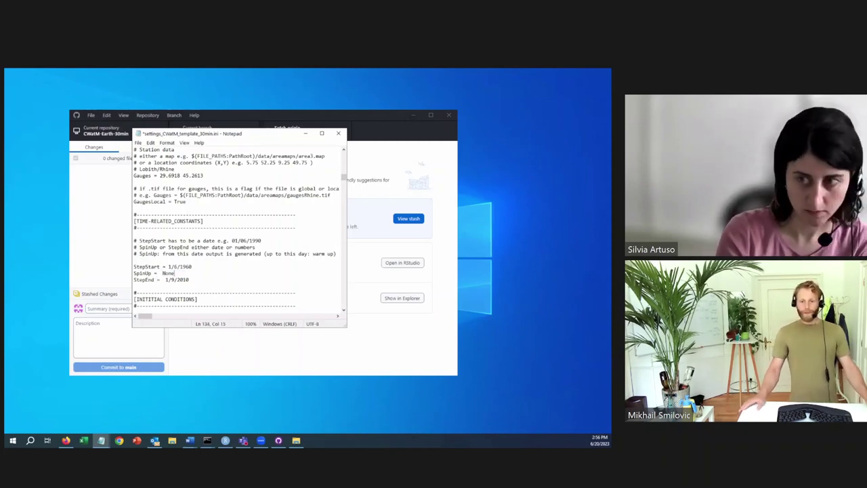
- Correct the StepEnd month digit so StepEnd reads 1/6/2010
{"action": "left_click", "coordinate": [204, 279]}
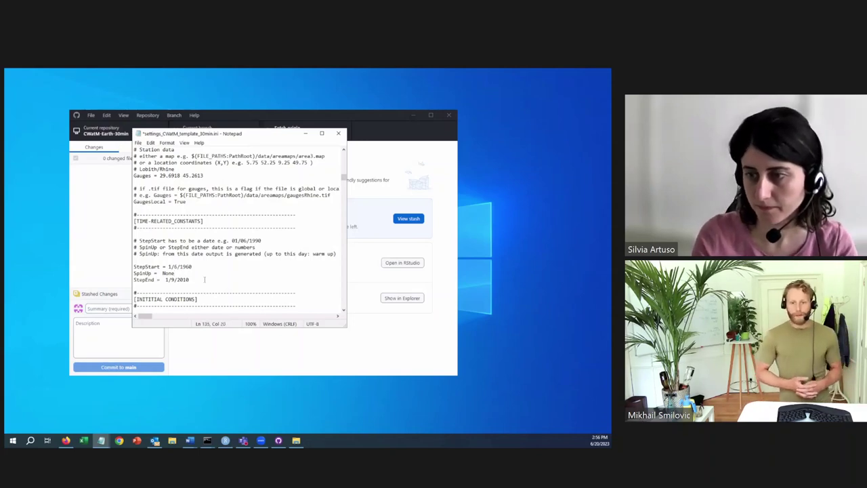
{"action": "left_click", "coordinate": [174, 267]}
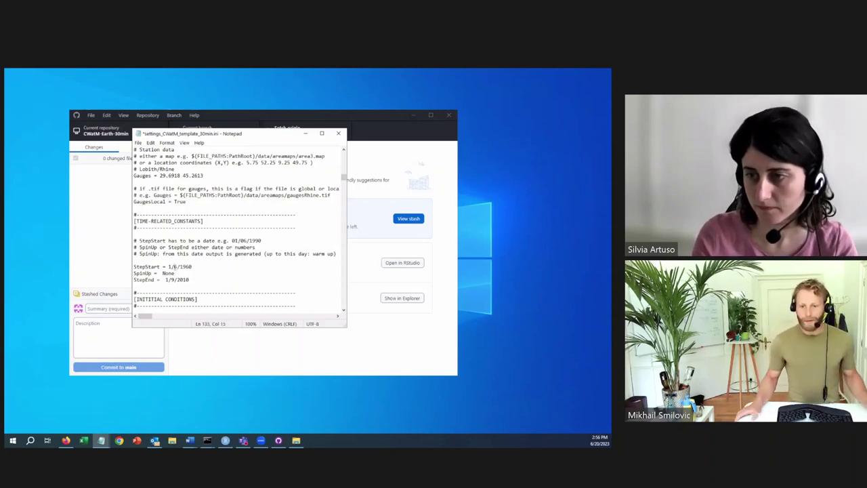
{"action": "key", "text": "shift+Right"}
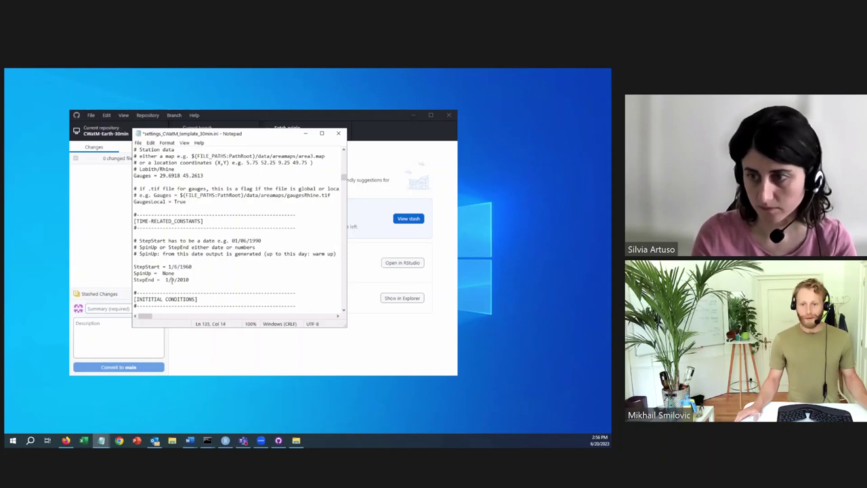
{"action": "key", "text": "shift+Right"}
{"action": "type", "text": "9"}
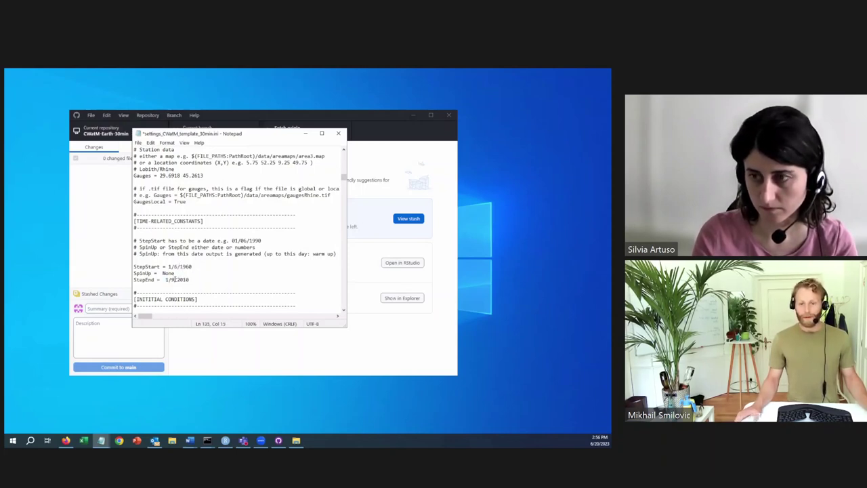
{"action": "key", "text": "BackSpace"}
{"action": "type", "text": "6"}
{"action": "key", "text": "End"}
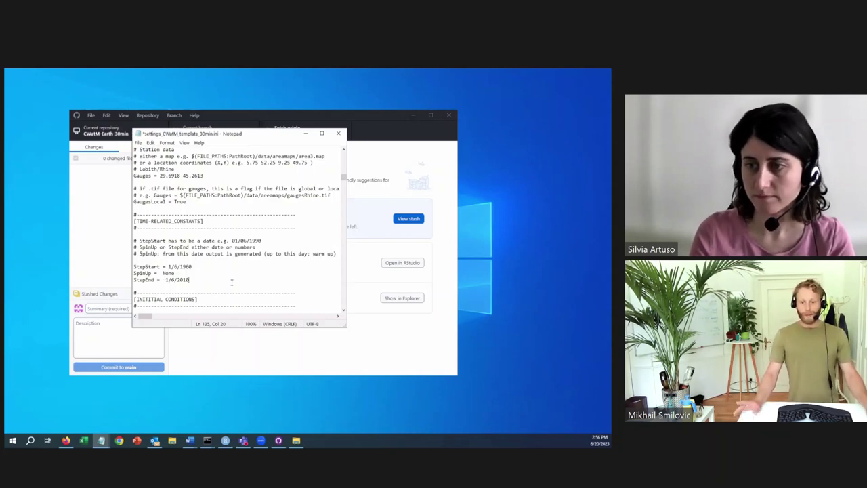
- Change save_initial from False to True
{"action": "scroll", "coordinate": [189, 240], "scroll_direction": "down", "scroll_amount": 3}
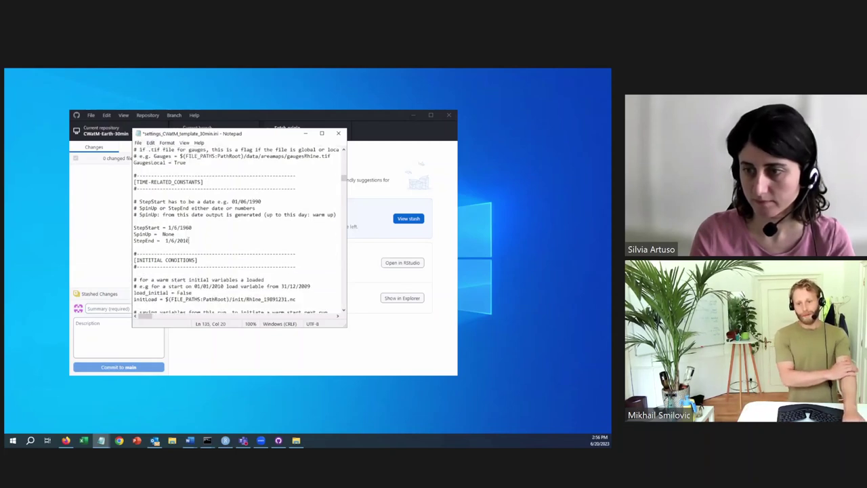
{"action": "scroll", "coordinate": [189, 240], "scroll_direction": "down", "scroll_amount": 1}
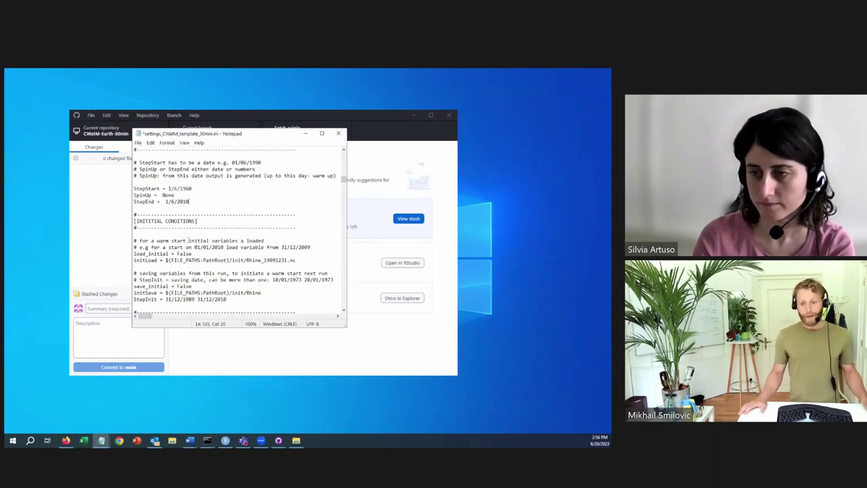
{"action": "scroll", "coordinate": [189, 240], "scroll_direction": "down", "scroll_amount": 1}
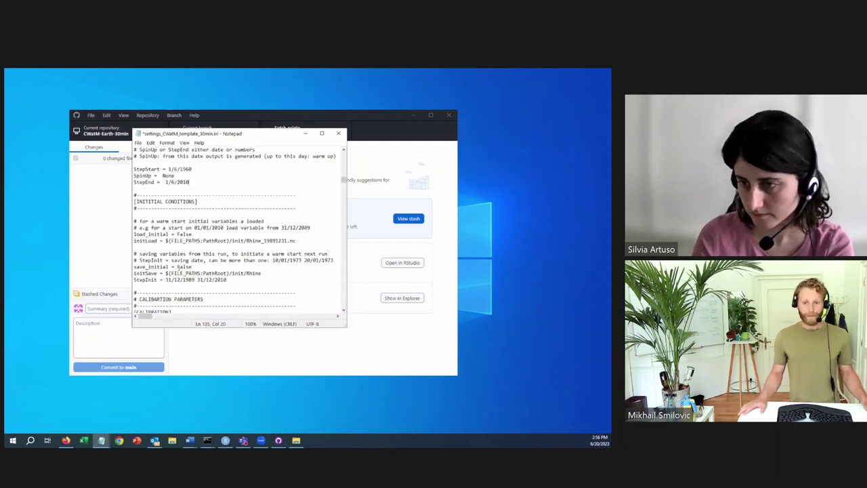
{"action": "double_click", "coordinate": [184, 266]}
{"action": "type", "text": "tru"}
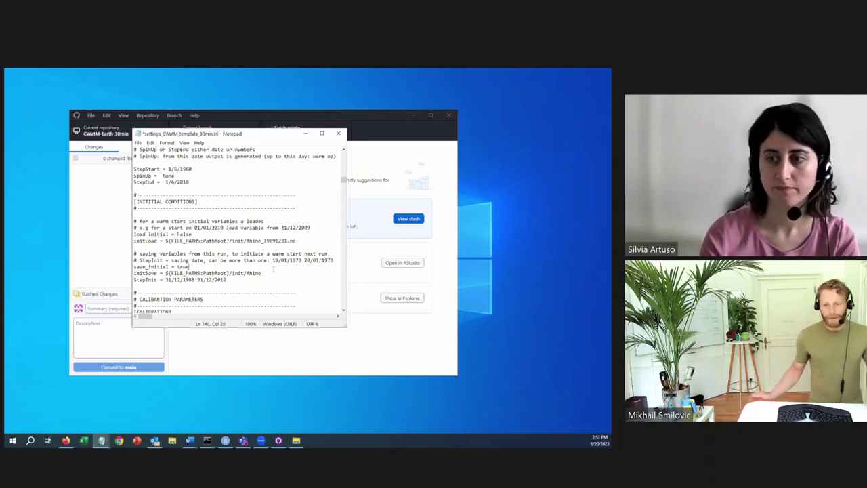
{"action": "left_click", "coordinate": [180, 266]}
{"action": "key", "text": "BackSpace"}
{"action": "type", "text": "T"}
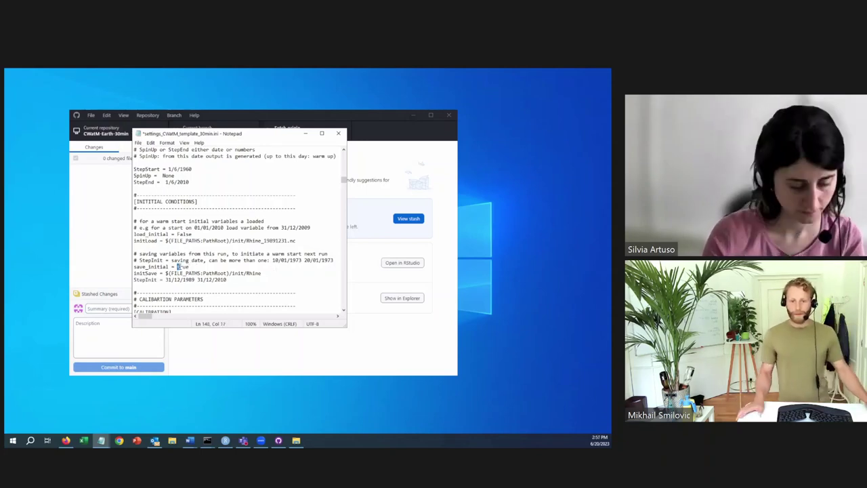
- Change the initSave path ending from Rhine to Danube and review the surrounding settings
{"action": "left_click", "coordinate": [265, 279]}
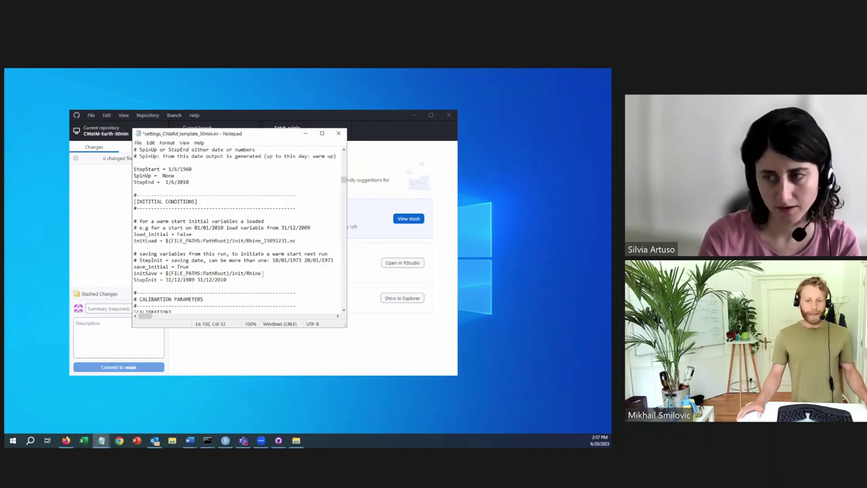
{"action": "double_click", "coordinate": [254, 273]}
{"action": "type", "text": "Danube"}
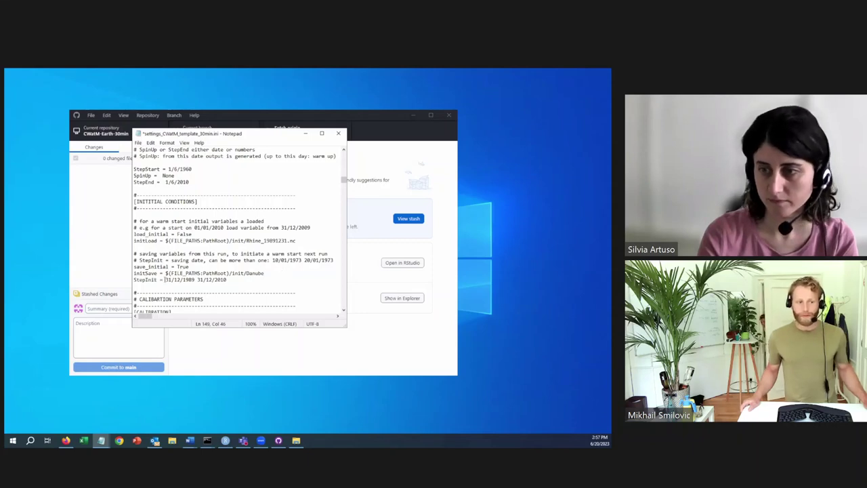
{"action": "double_click", "coordinate": [212, 273]}
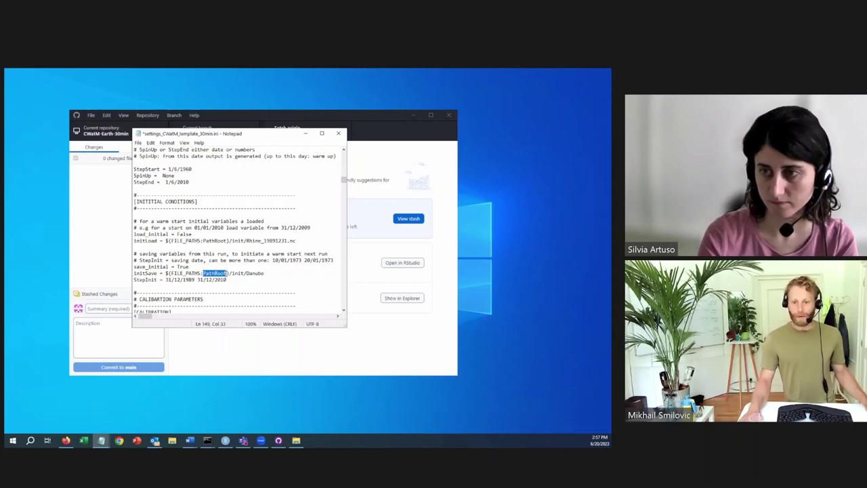
{"action": "scroll", "coordinate": [227, 273], "scroll_direction": "up", "scroll_amount": 6}
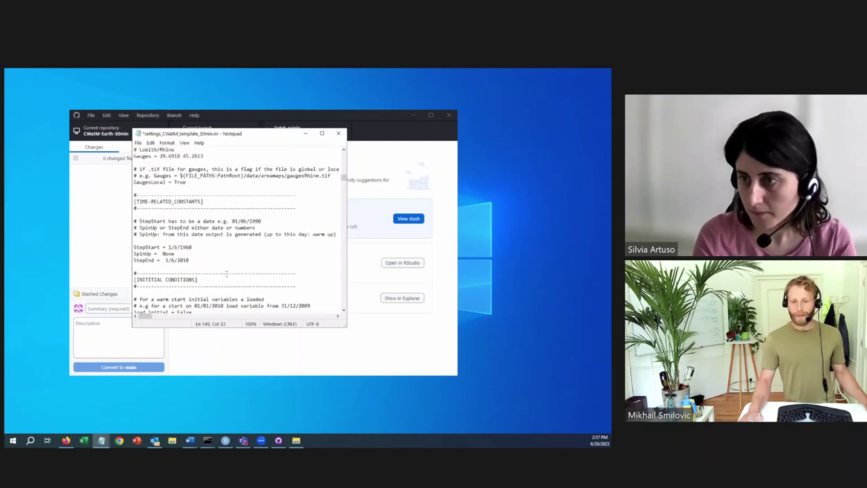
{"action": "scroll", "coordinate": [227, 273], "scroll_direction": "up", "scroll_amount": 8}
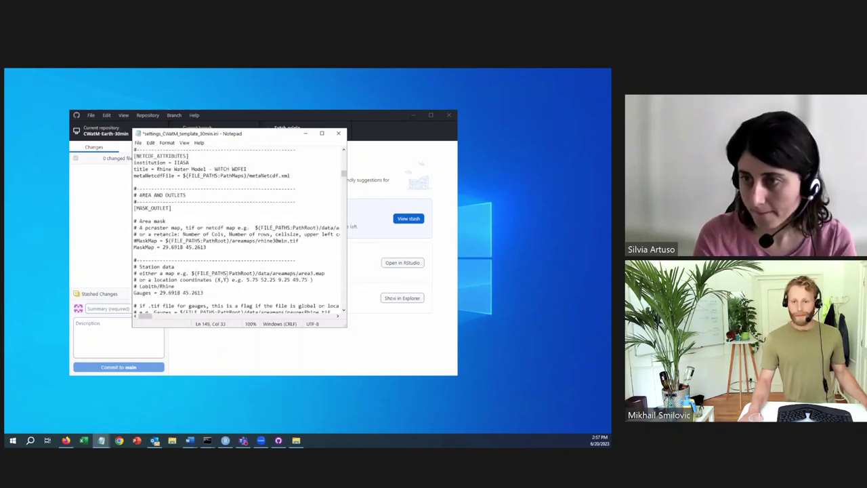
{"action": "scroll", "coordinate": [226, 273], "scroll_direction": "up", "scroll_amount": 1}
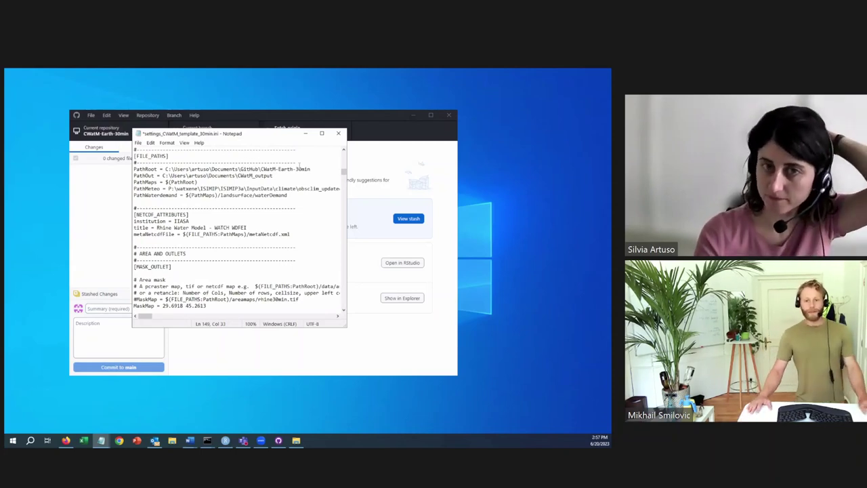
{"action": "scroll", "coordinate": [262, 229], "scroll_direction": "down", "scroll_amount": 4}
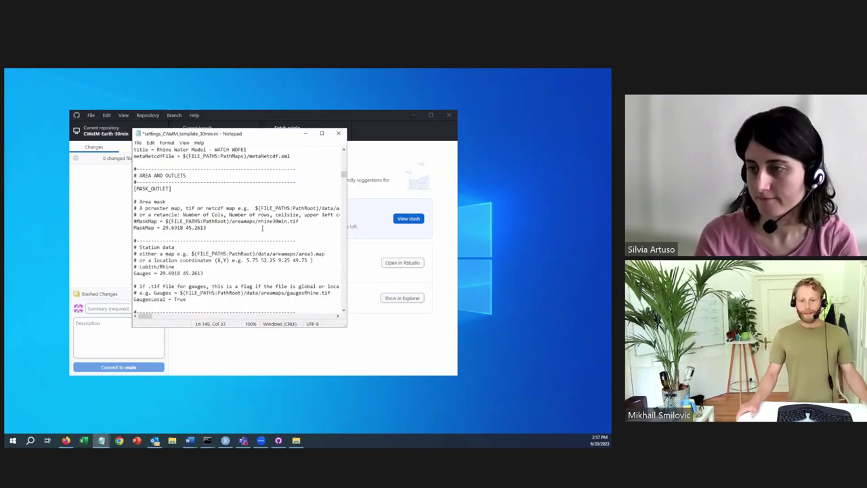
{"action": "scroll", "coordinate": [262, 228], "scroll_direction": "down", "scroll_amount": 1}
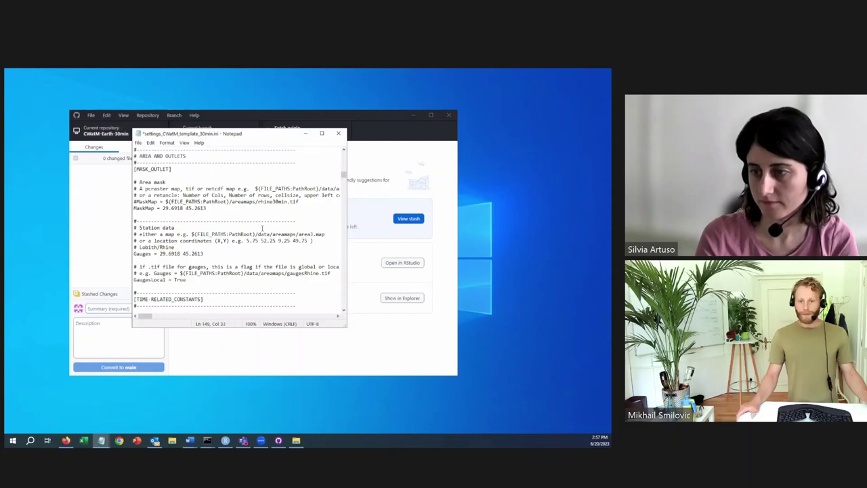
{"action": "scroll", "coordinate": [262, 228], "scroll_direction": "down", "scroll_amount": 9}
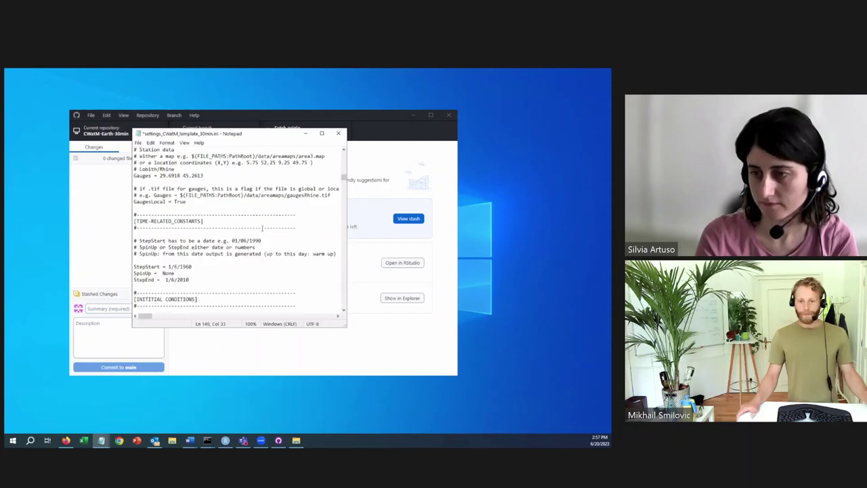
{"action": "scroll", "coordinate": [262, 229], "scroll_direction": "down", "scroll_amount": 1}
{"action": "scroll", "coordinate": [262, 228], "scroll_direction": "down", "scroll_amount": 1}
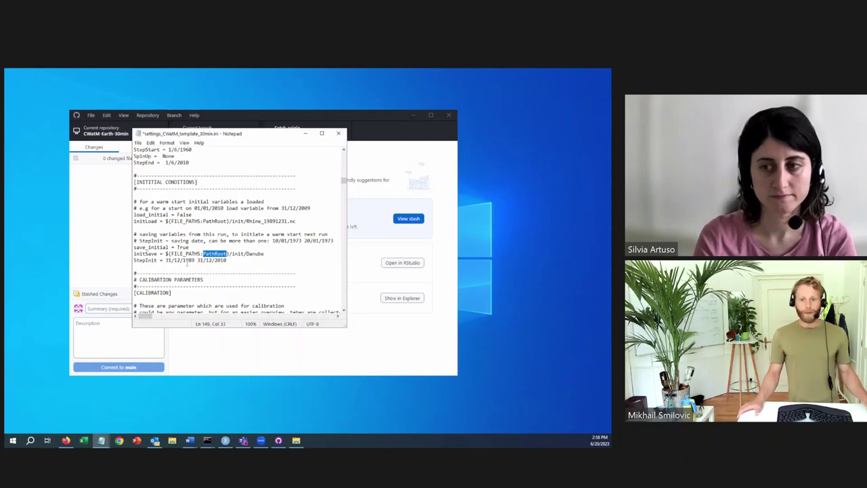
- Change the first StepInit date to 1/1/2010
{"action": "double_click", "coordinate": [169, 261]}
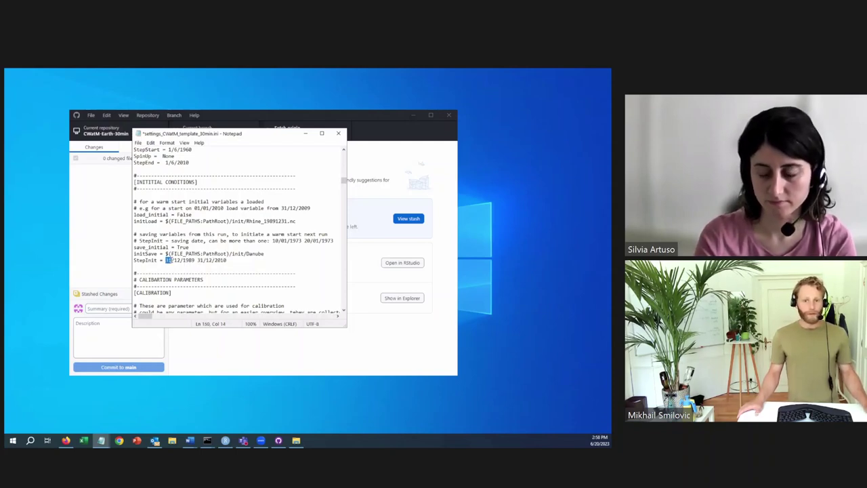
{"action": "type", "text": "1"}
{"action": "key", "text": "Right"}
{"action": "key", "text": "shift+Right"}
{"action": "key", "text": "shift+Right"}
{"action": "type", "text": "1"}
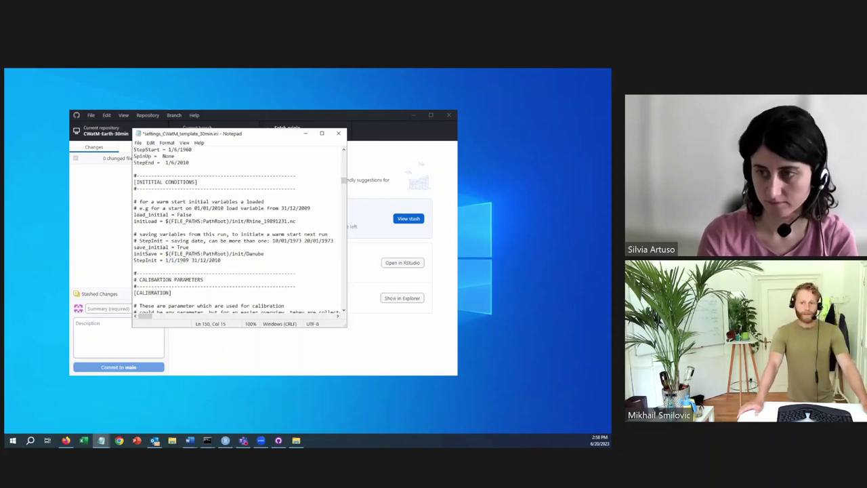
{"action": "key", "text": "shift+Right"}
{"action": "key", "text": "shift+Right"}
{"action": "key", "text": "shift+Right"}
{"action": "key", "text": "shift+Right"}
{"action": "key", "text": "shift+Right"}
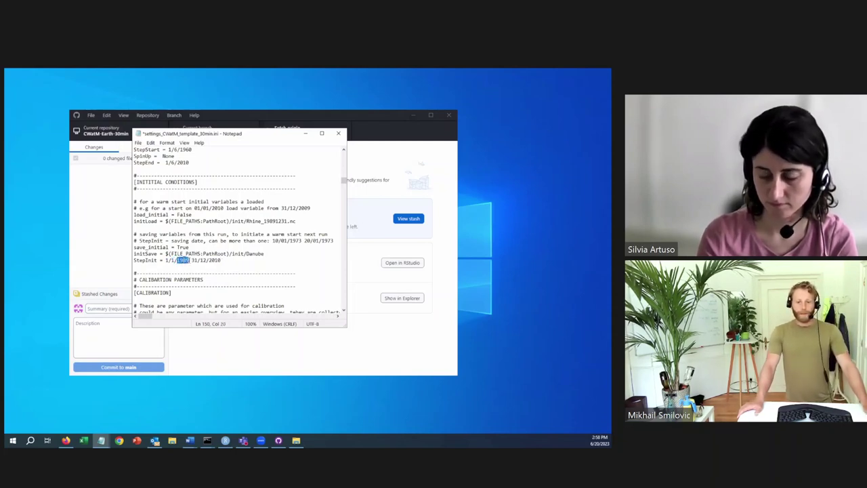
{"action": "type", "text": "/2010"}
{"action": "key", "text": "Right"}
{"action": "key", "text": "Right"}
{"action": "key", "text": "Right"}
{"action": "key", "text": "Right"}
{"action": "key", "text": "Right"}
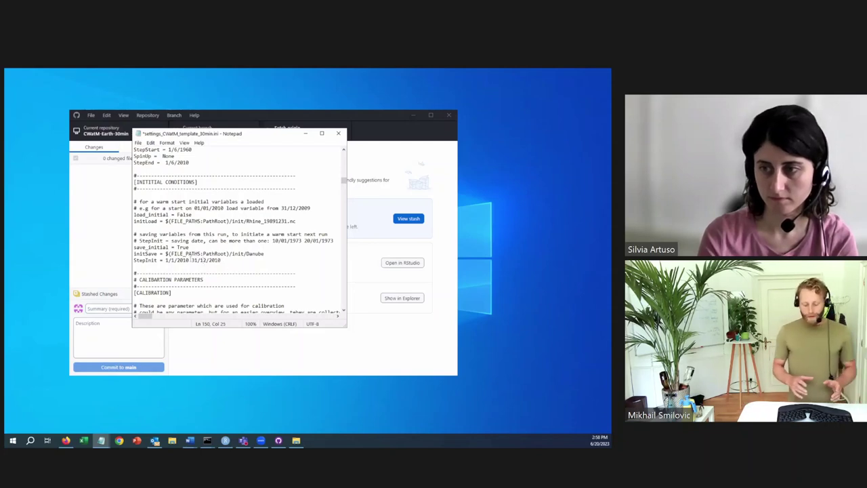
- Change the second StepInit date from 31/12/2010 to 1/6/2010
{"action": "left_click_drag", "start_coordinate": [191, 260], "coordinate": [228, 260]}
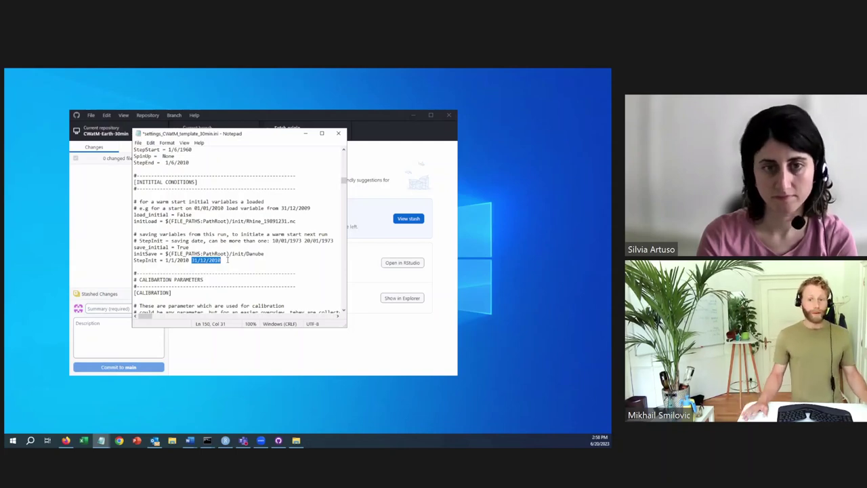
{"action": "left_click", "coordinate": [228, 260]}
{"action": "left_click", "coordinate": [194, 259]}
{"action": "key", "text": "Delete"}
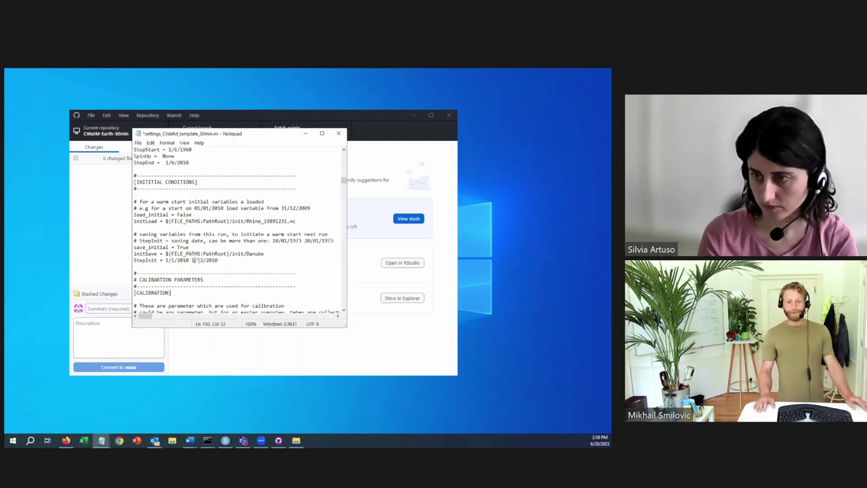
{"action": "left_click_drag", "start_coordinate": [196, 260], "coordinate": [202, 260]}
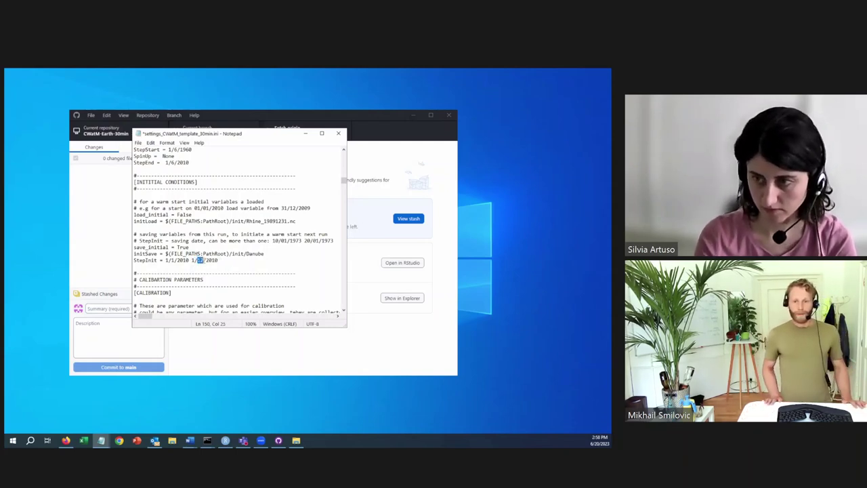
{"action": "type", "text": "6"}
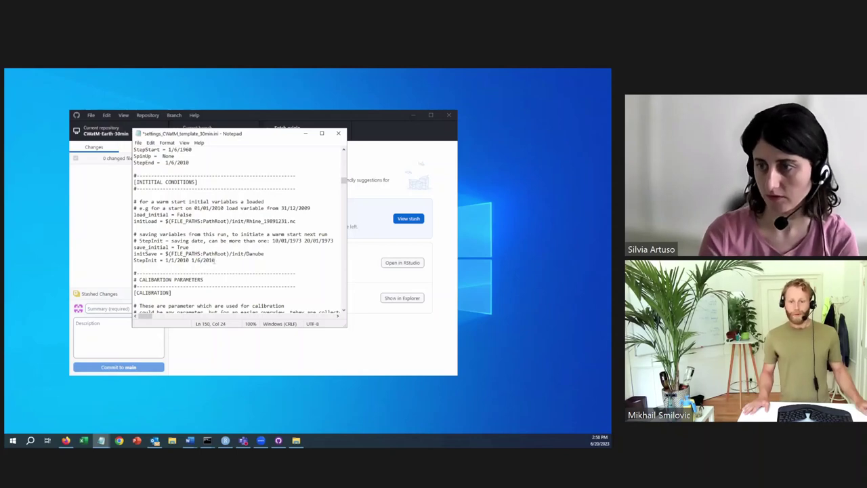
{"action": "left_click", "coordinate": [217, 260]}
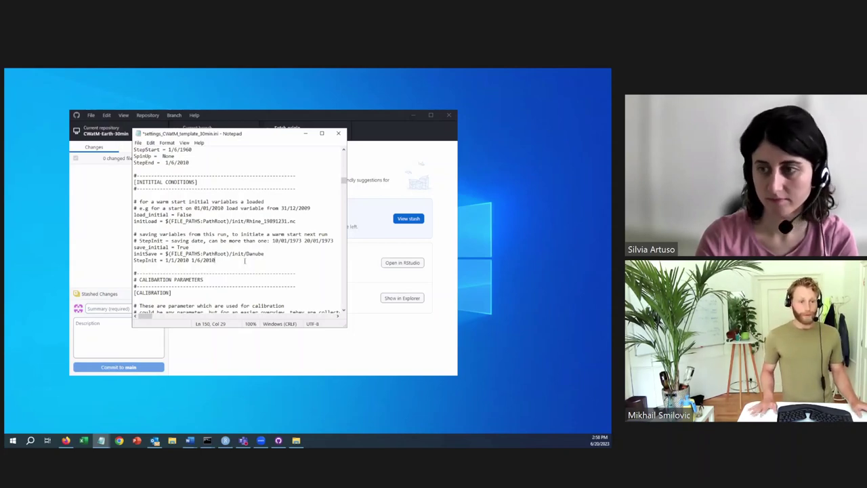
- Scroll to the OUTPUT section and comment out the OUT_MAP_Daily line with #
{"action": "scroll", "coordinate": [244, 260], "scroll_direction": "down", "scroll_amount": 7}
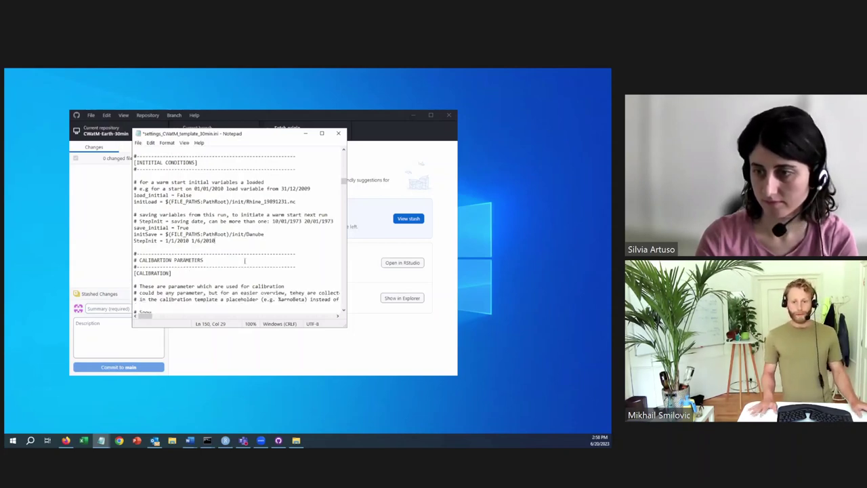
{"action": "scroll", "coordinate": [244, 260], "scroll_direction": "down", "scroll_amount": 9}
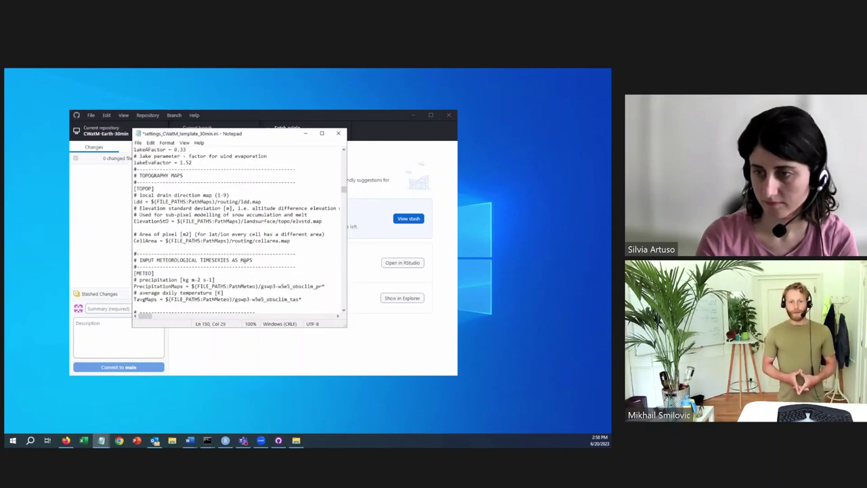
{"action": "scroll", "coordinate": [242, 260], "scroll_direction": "down", "scroll_amount": 9}
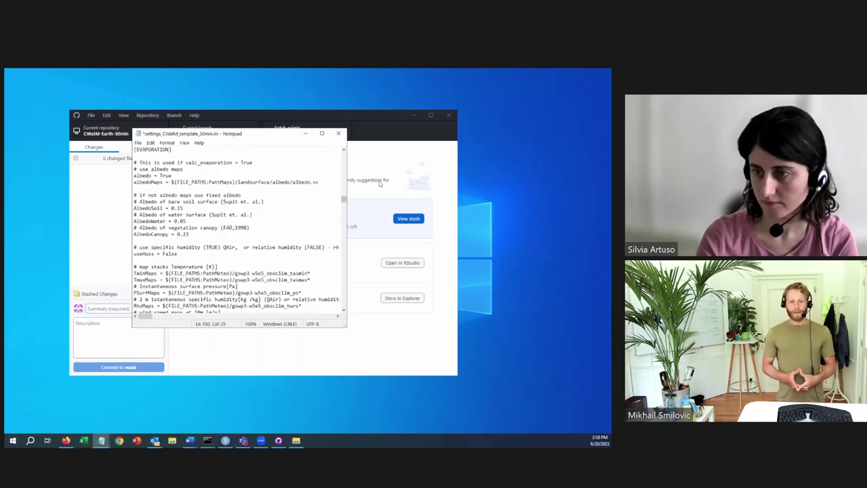
{"action": "left_click_drag", "start_coordinate": [344, 199], "coordinate": [352, 315]}
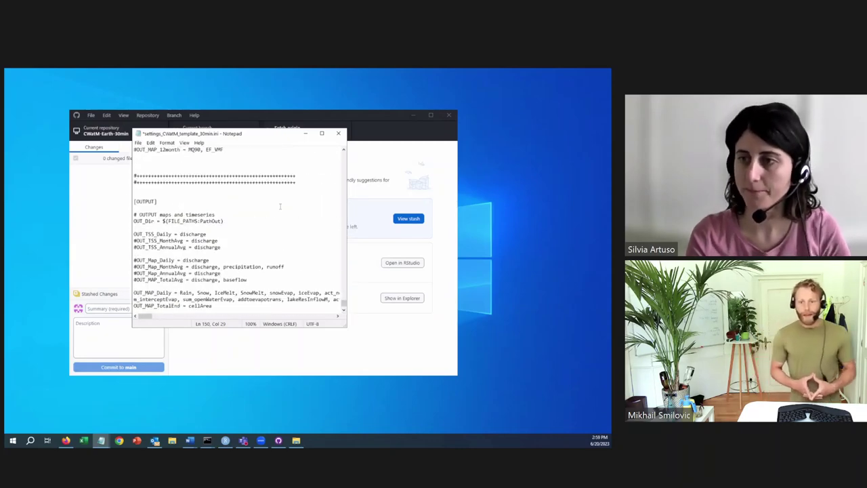
{"action": "scroll", "coordinate": [198, 202], "scroll_direction": "up", "scroll_amount": 4}
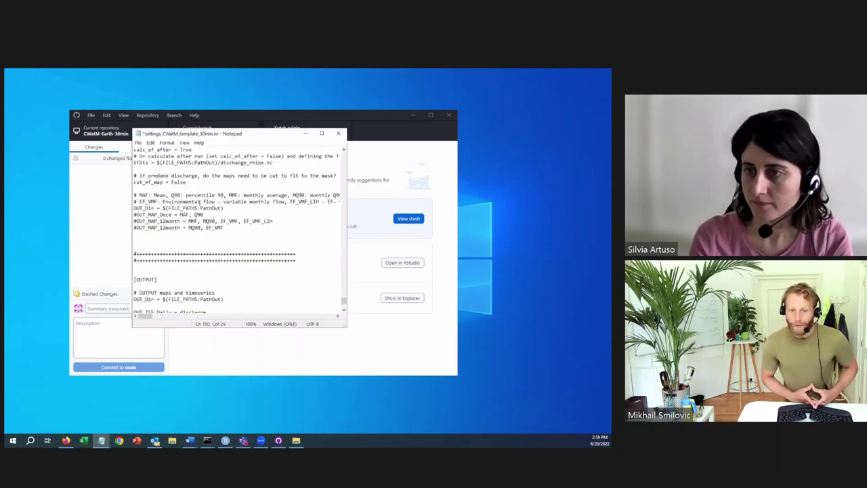
{"action": "scroll", "coordinate": [199, 202], "scroll_direction": "down", "scroll_amount": 3}
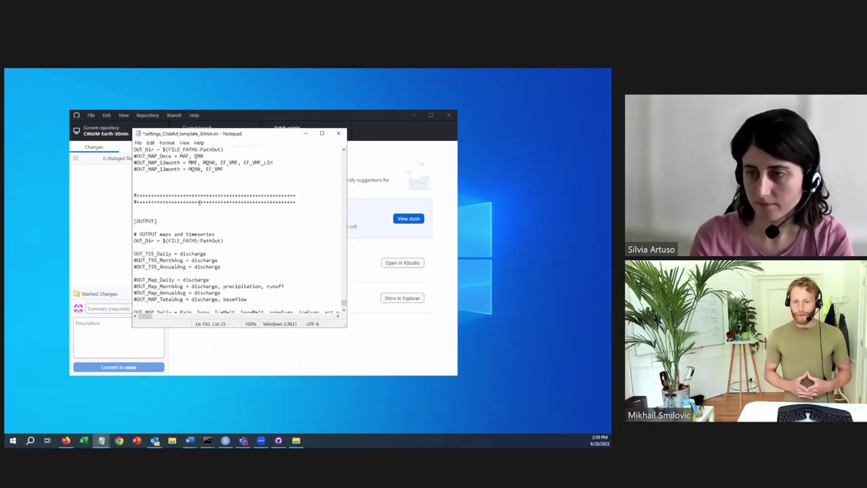
{"action": "scroll", "coordinate": [242, 170], "scroll_direction": "down", "scroll_amount": 2}
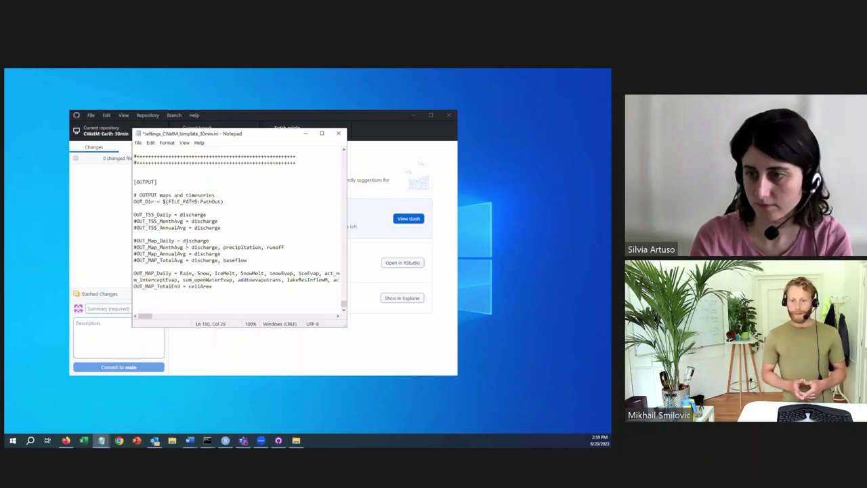
{"action": "left_click_drag", "start_coordinate": [133, 273], "coordinate": [185, 273]}
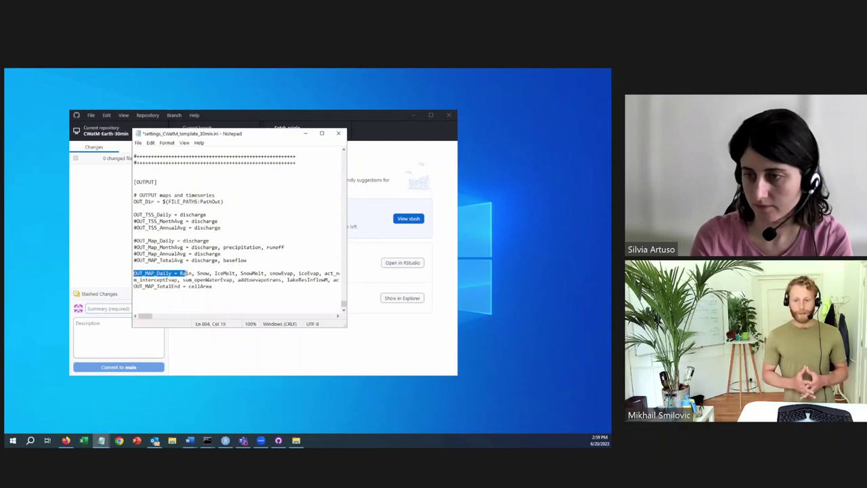
{"action": "left_click", "coordinate": [133, 273]}
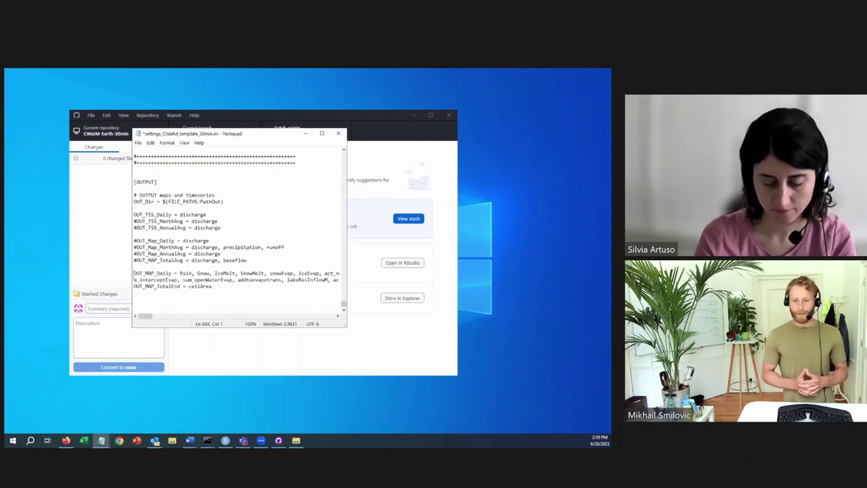
{"action": "type", "text": "#"}
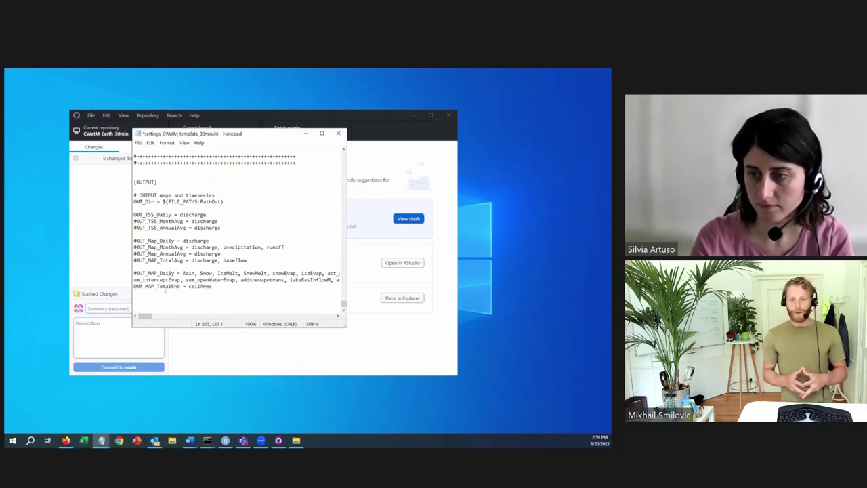
- Put # in front of the OUT_MAP_TotalEnd line and the remaining output line
{"action": "key", "text": "shift+Home"}
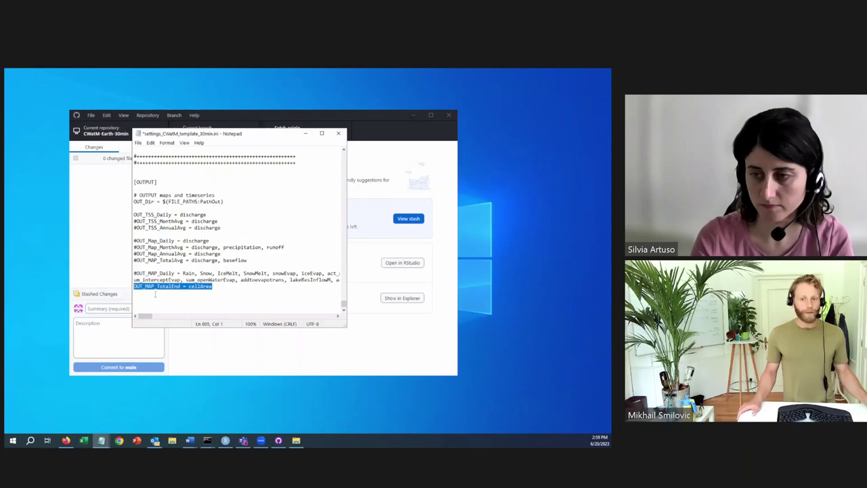
{"action": "key", "text": "Left"}
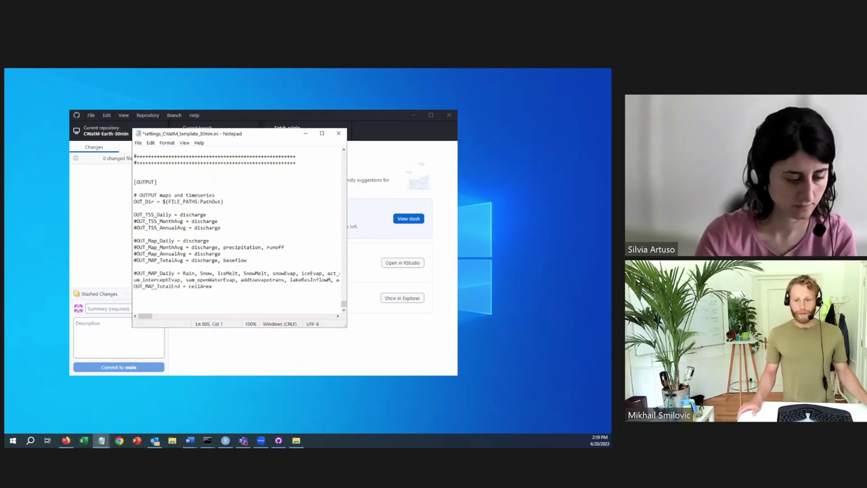
{"action": "type", "text": "#"}
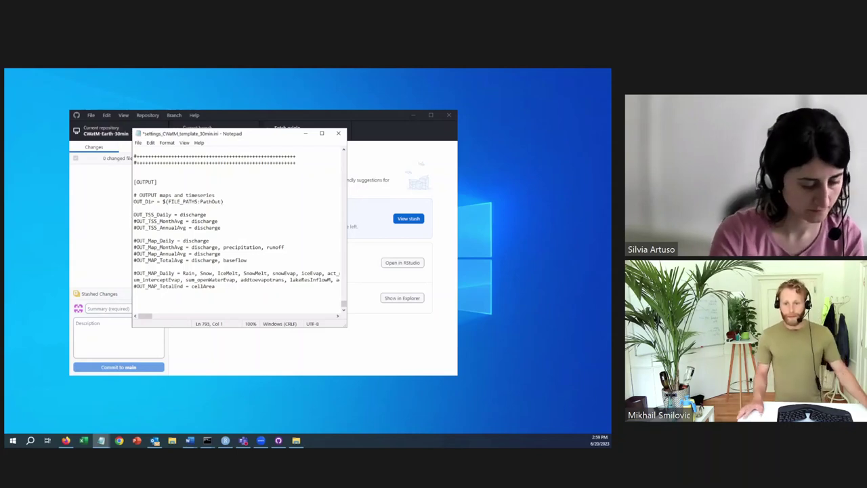
{"action": "type", "text": "#"}
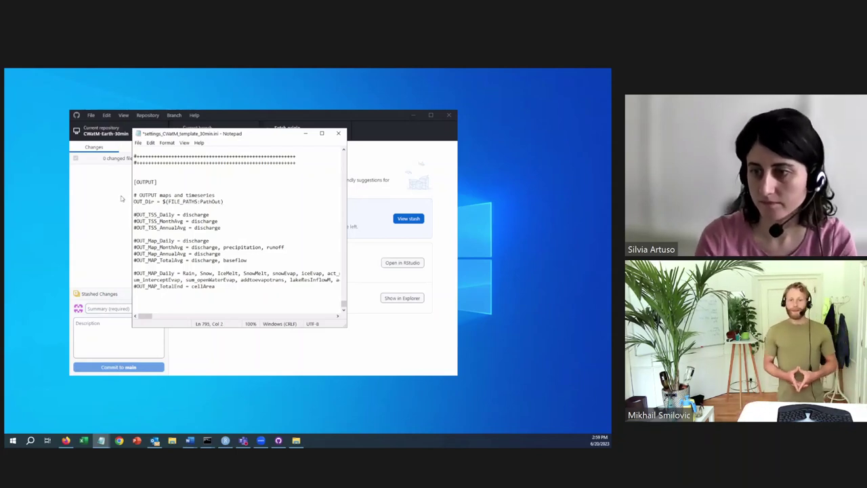
- Save the edited settings file
{"action": "left_click", "coordinate": [250, 261]}
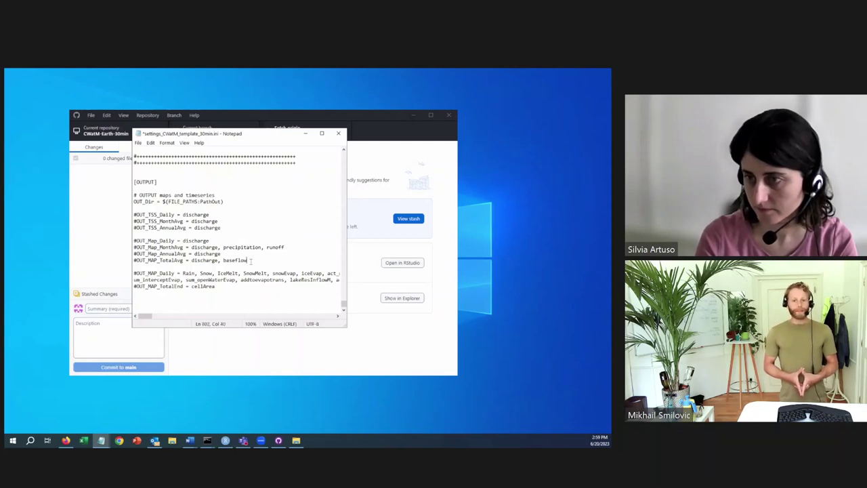
{"action": "left_click", "coordinate": [138, 143]}
{"action": "left_click", "coordinate": [149, 175]}
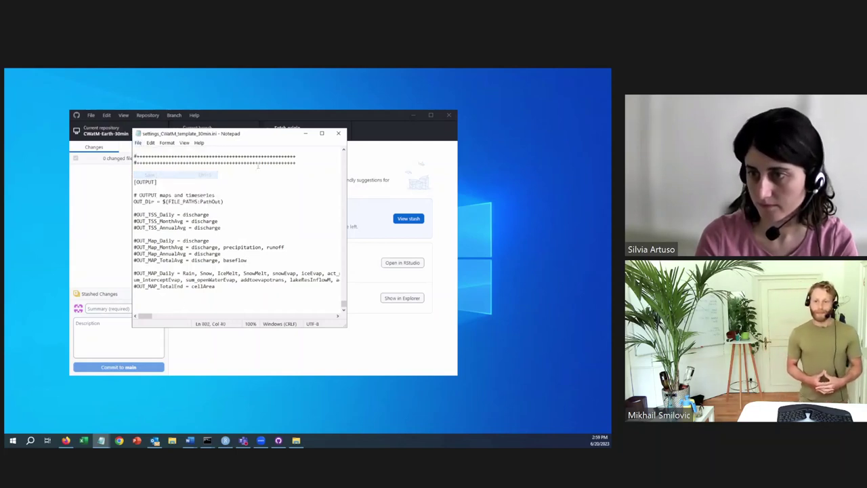
- Close the settings file and launch a command prompt from File Explorer's current folder
{"action": "left_click", "coordinate": [339, 132]}
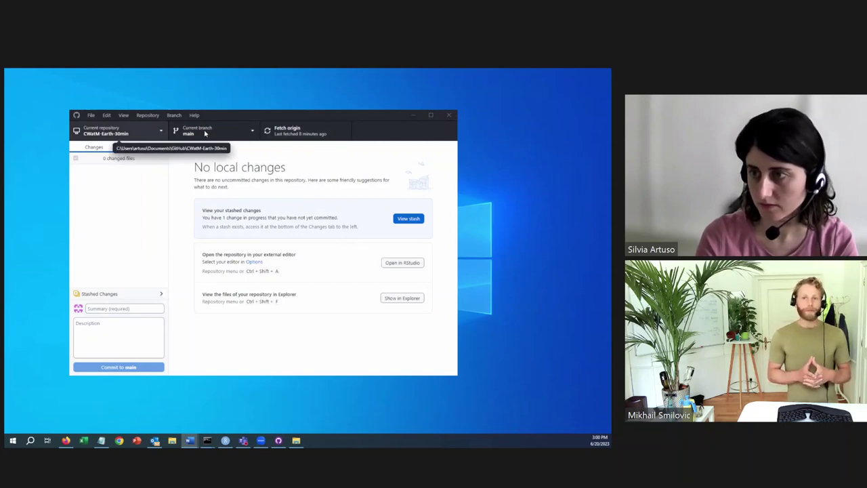
{"action": "left_click", "coordinate": [297, 441]}
{"action": "left_click", "coordinate": [330, 183]}
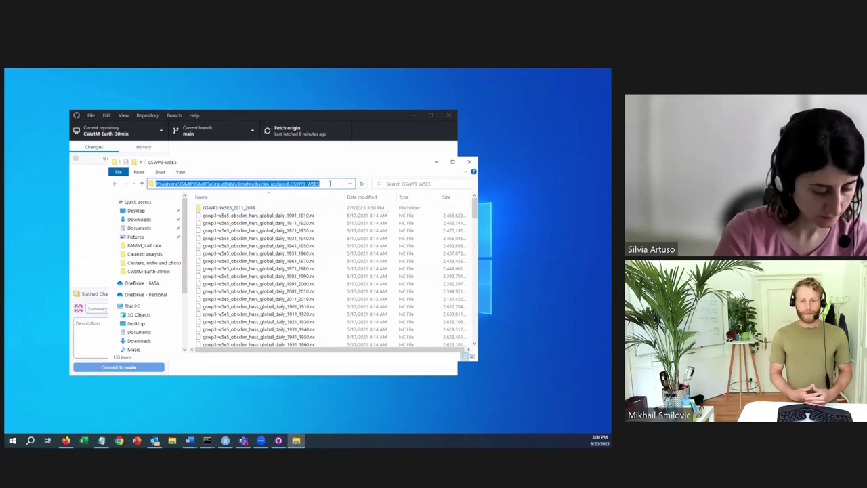
{"action": "type", "text": "cmd"}
{"action": "key", "text": "Return"}
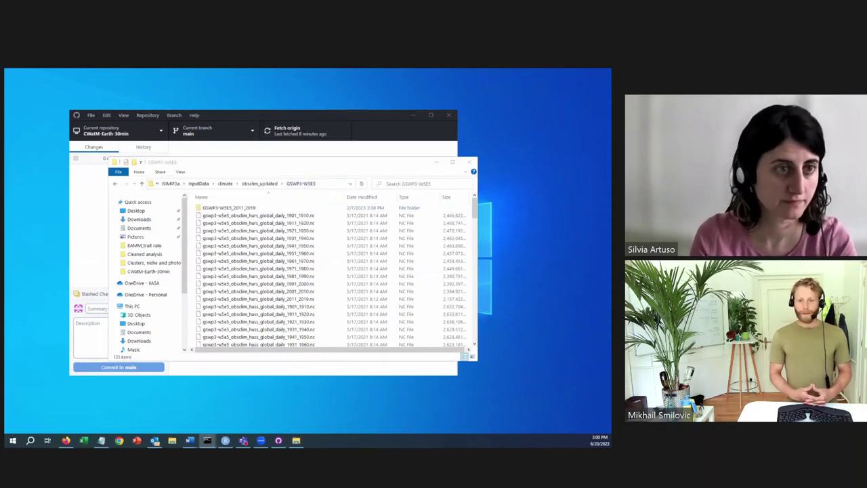
- Close that command prompt and go to the CWatM-Earth-30min repository folder instead
{"action": "left_click_drag", "start_coordinate": [339, 203], "coordinate": [319, 225]}
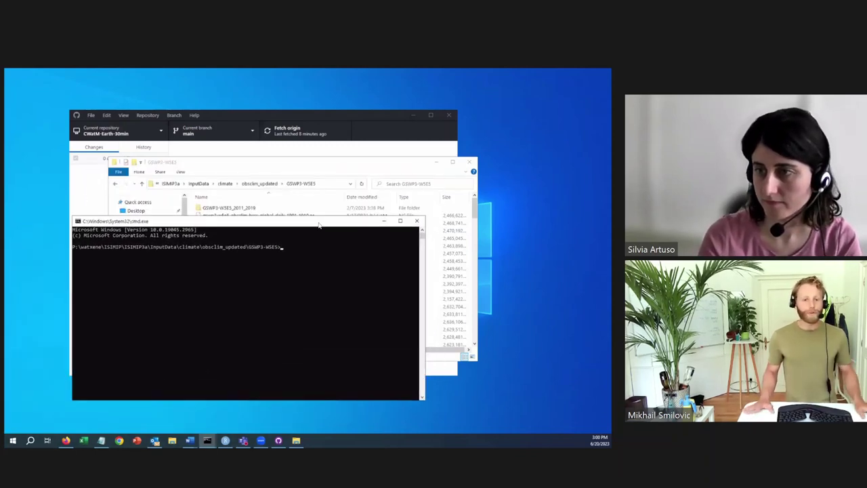
{"action": "left_click", "coordinate": [416, 221]}
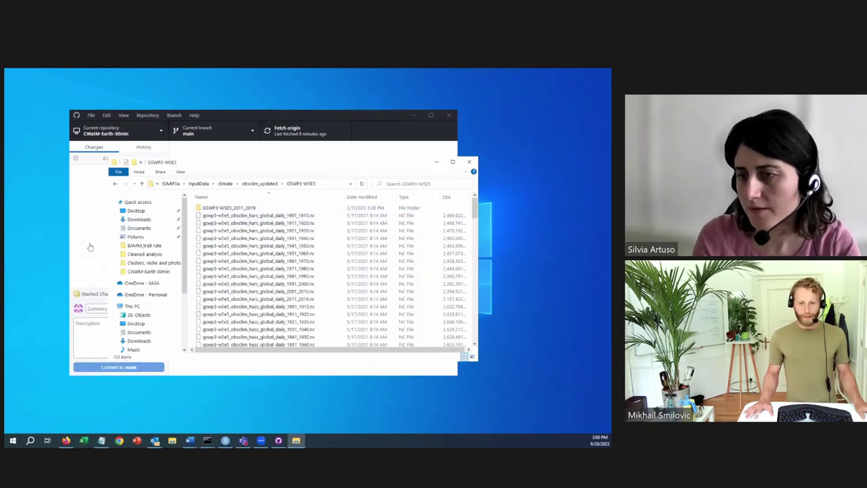
{"action": "left_click", "coordinate": [149, 272]}
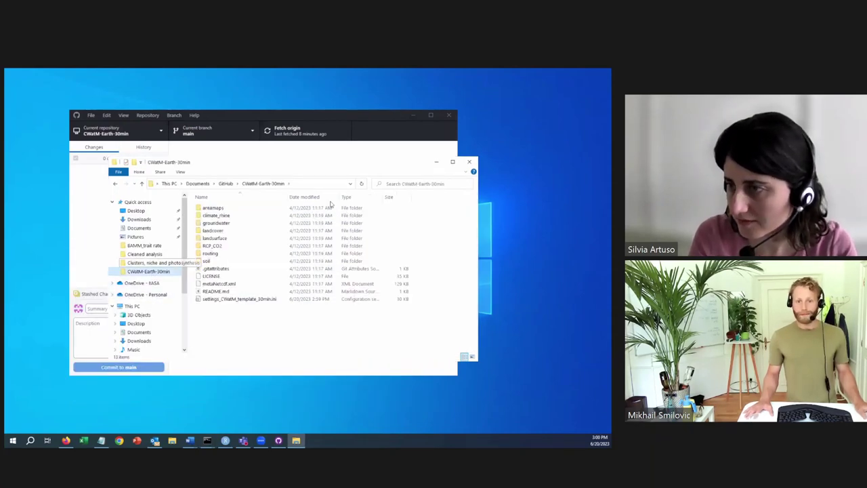
{"action": "left_click", "coordinate": [318, 185]}
- Open a command prompt in CWatM-Earth-30min, activate the personal virtualenv via workon, and type python
{"action": "type", "text": "cmd"}
{"action": "key", "text": "Return"}
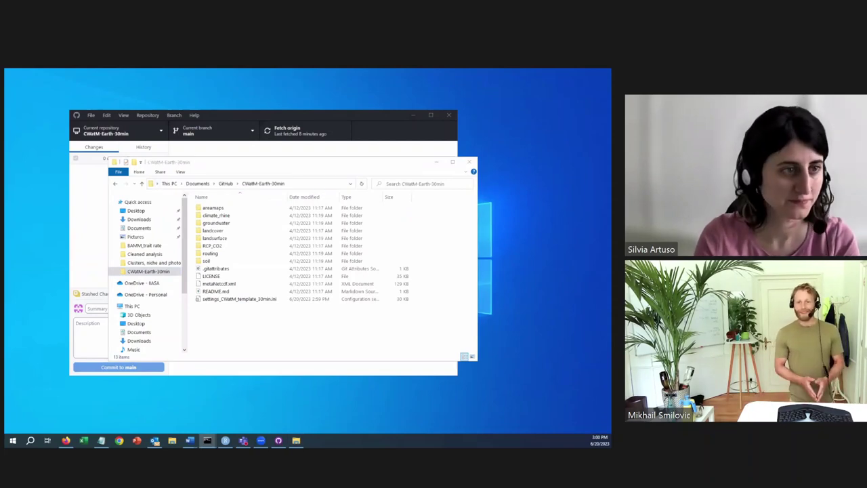
{"action": "left_click_drag", "start_coordinate": [142, 143], "coordinate": [232, 155]}
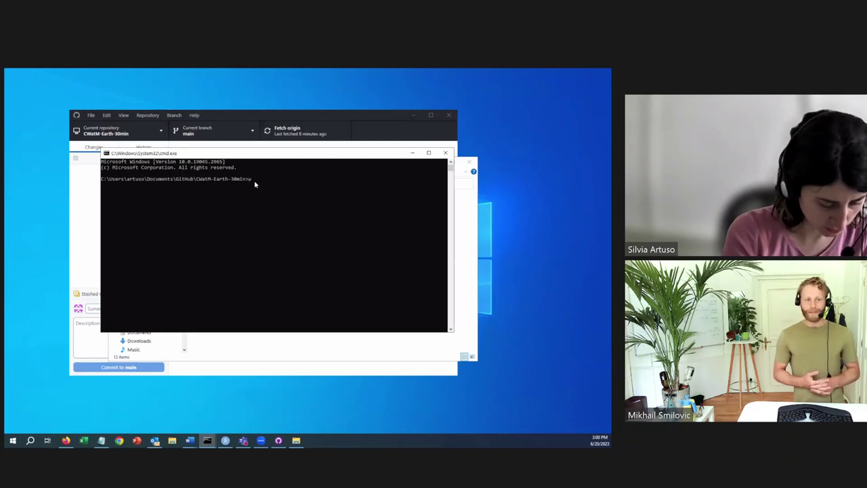
{"action": "type", "text": "corkon"}
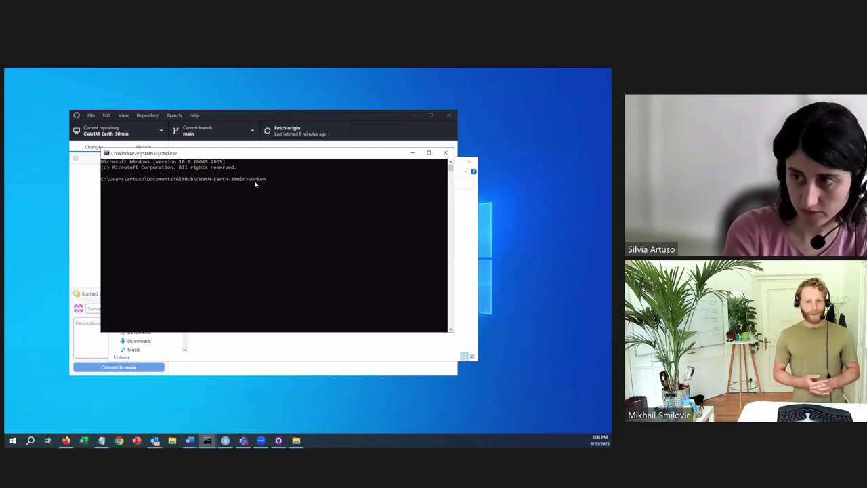
{"action": "type", "text": " Silvia"}
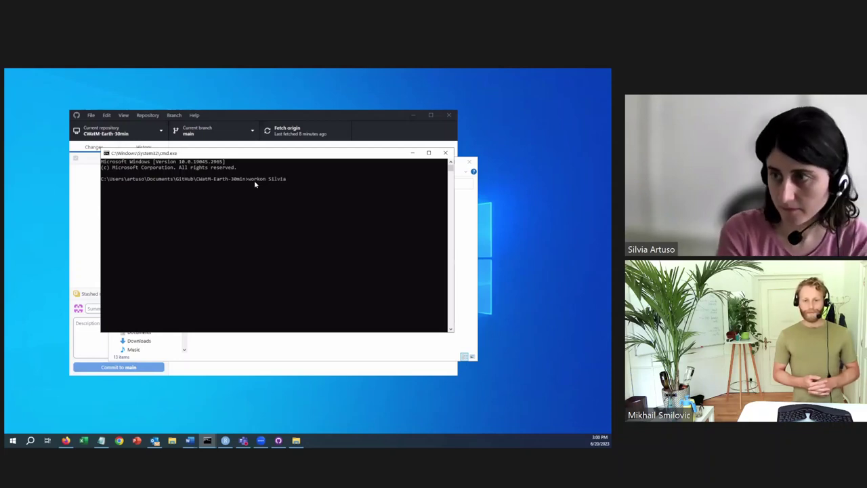
{"action": "key", "text": "Return"}
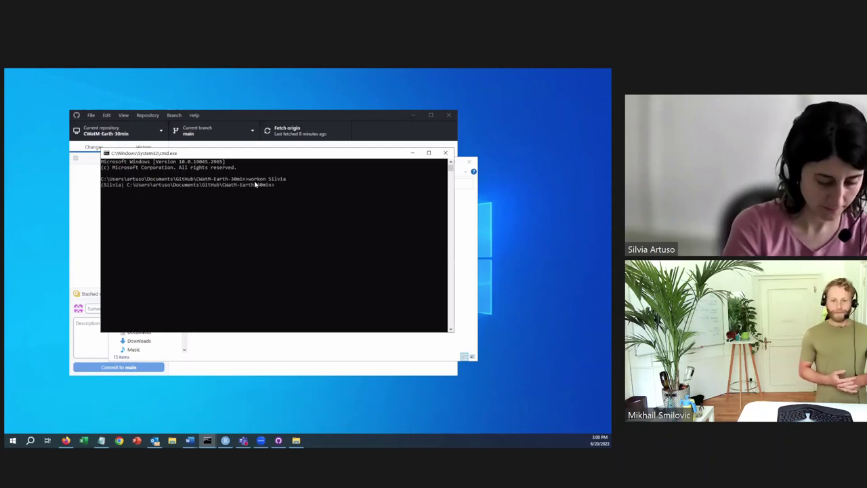
{"action": "type", "text": "python"}
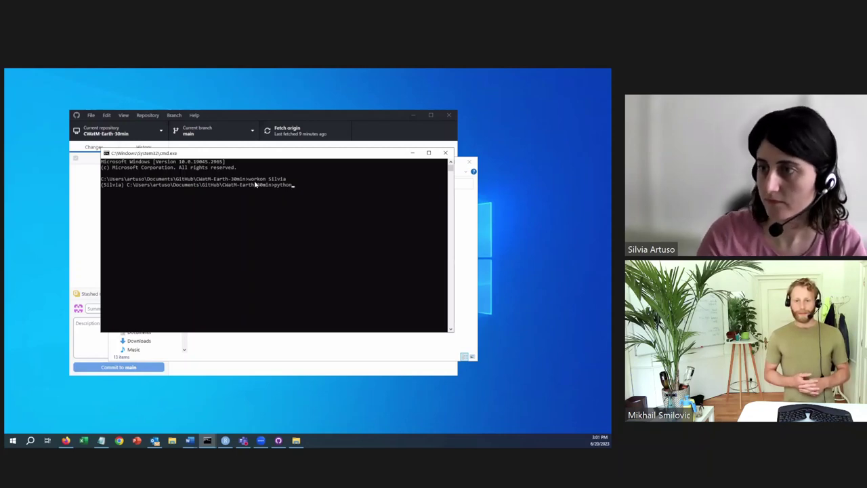
{"action": "left_click_drag", "start_coordinate": [238, 157], "coordinate": [239, 168]}
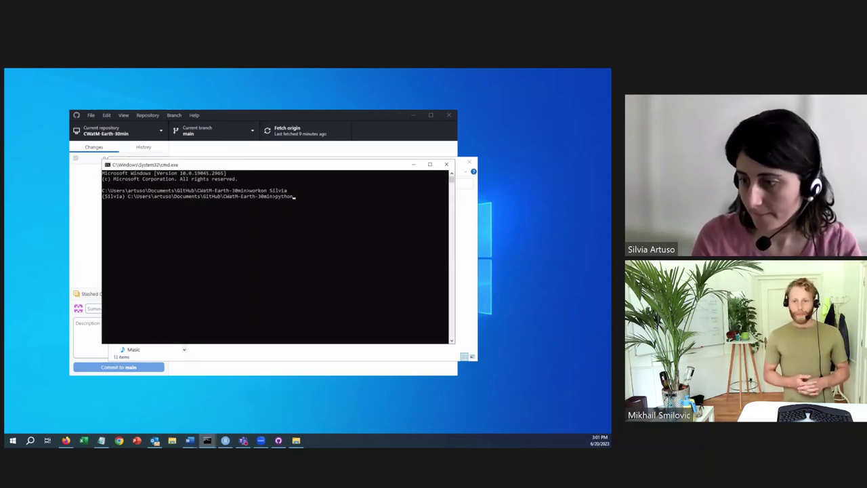
- Bring the CWatM-Earth-30min folder window up, minimize it, and return to GitHub Desktop
{"action": "mouse_move", "coordinate": [300, 443]}
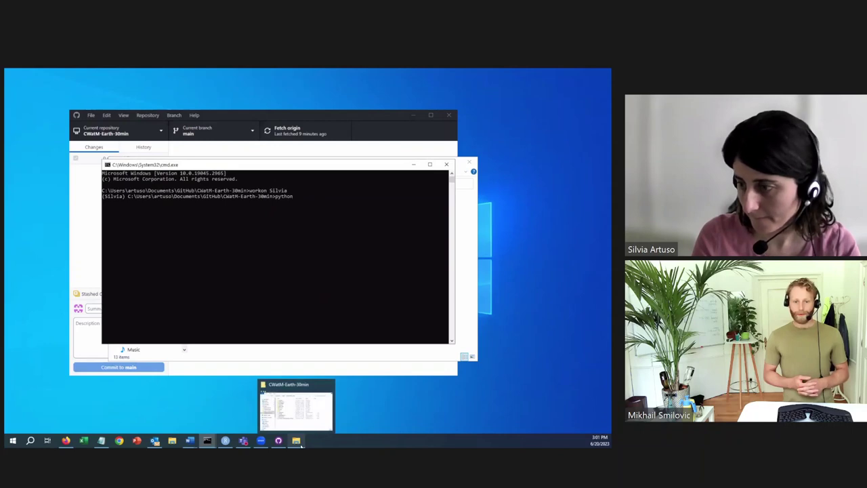
{"action": "left_click", "coordinate": [301, 443]}
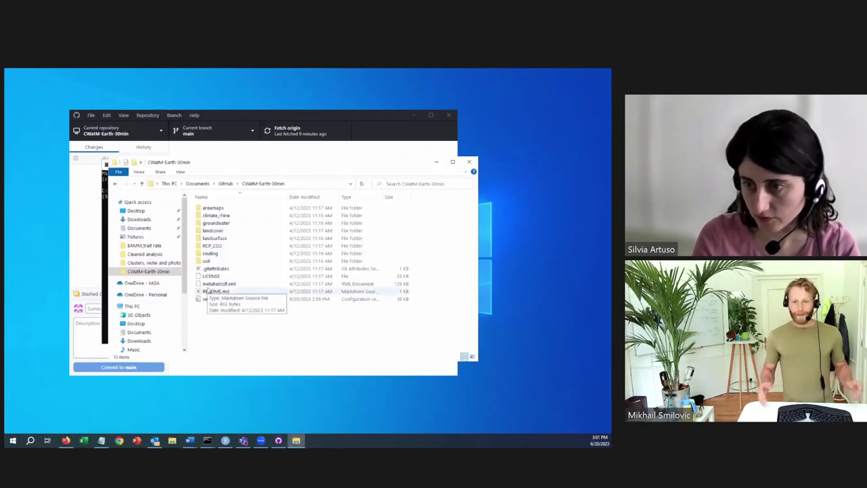
{"action": "left_click", "coordinate": [436, 161]}
{"action": "left_click", "coordinate": [231, 120]}
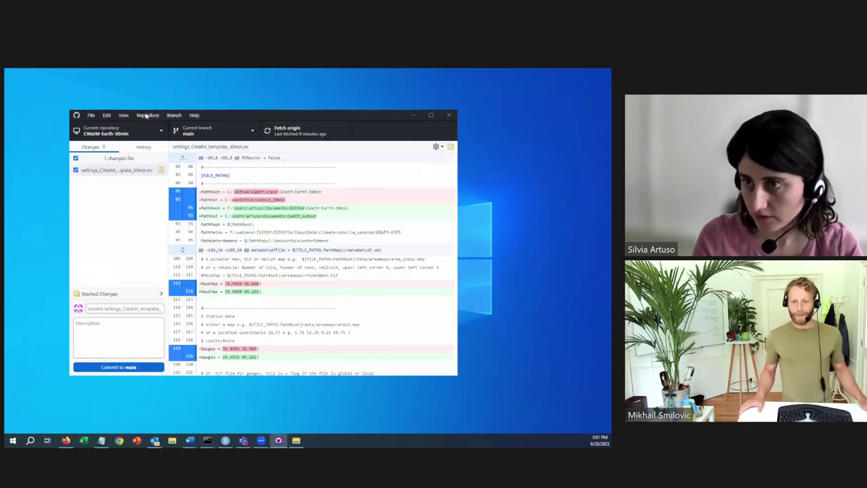
- Show the repository in File Explorer, scroll its navigation pane, then minimize it to reveal the diff
{"action": "left_click", "coordinate": [146, 116]}
{"action": "left_click", "coordinate": [159, 204]}
{"action": "left_click", "coordinate": [304, 185]}
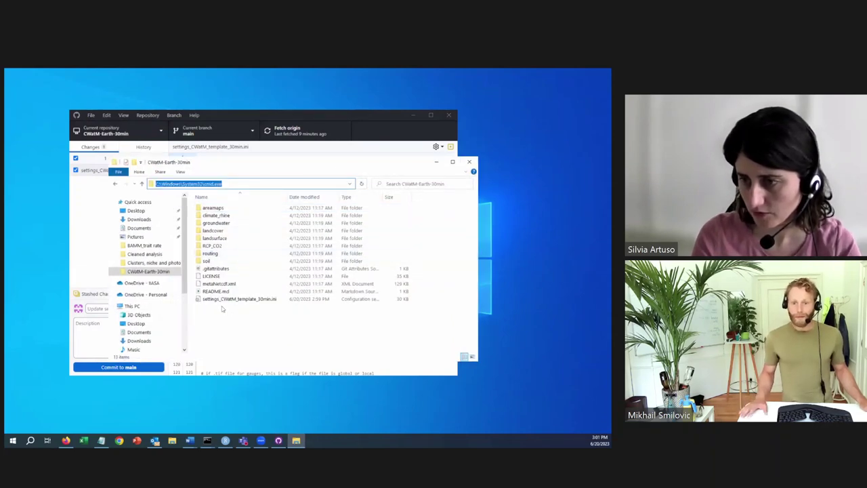
{"action": "scroll", "coordinate": [155, 345], "scroll_direction": "down", "scroll_amount": 2}
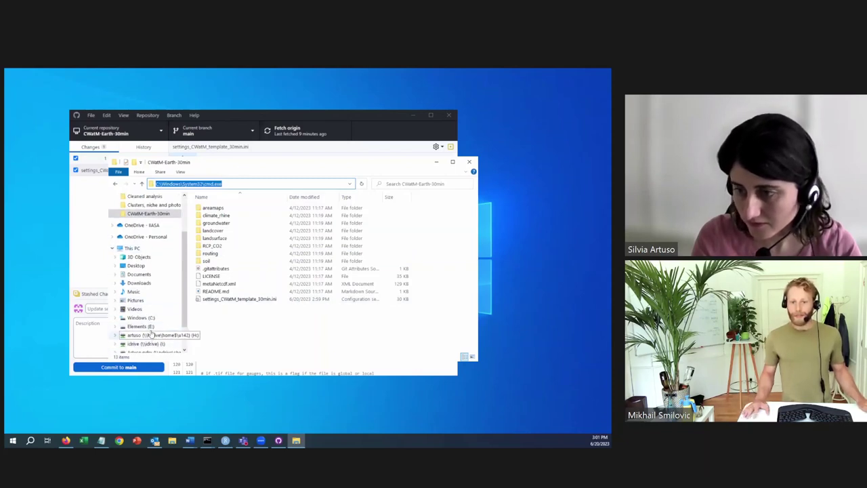
{"action": "scroll", "coordinate": [152, 335], "scroll_direction": "down", "scroll_amount": 1}
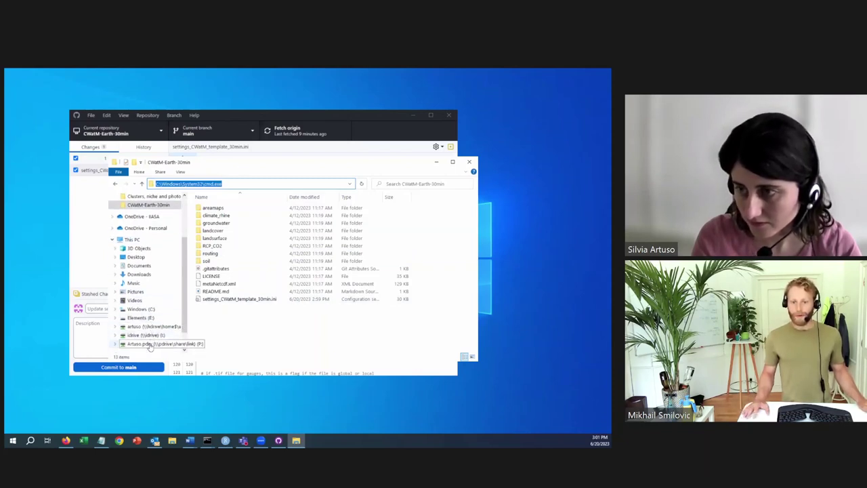
{"action": "left_click", "coordinate": [436, 162]}
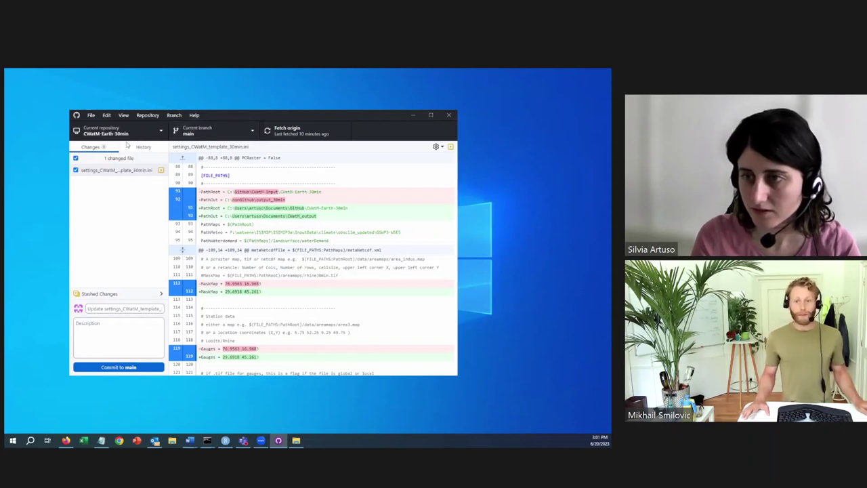
- Switch to the CWatM repository and pull origin on beta, stashing the local Watercycles.ipynb change
{"action": "left_click", "coordinate": [147, 115]}
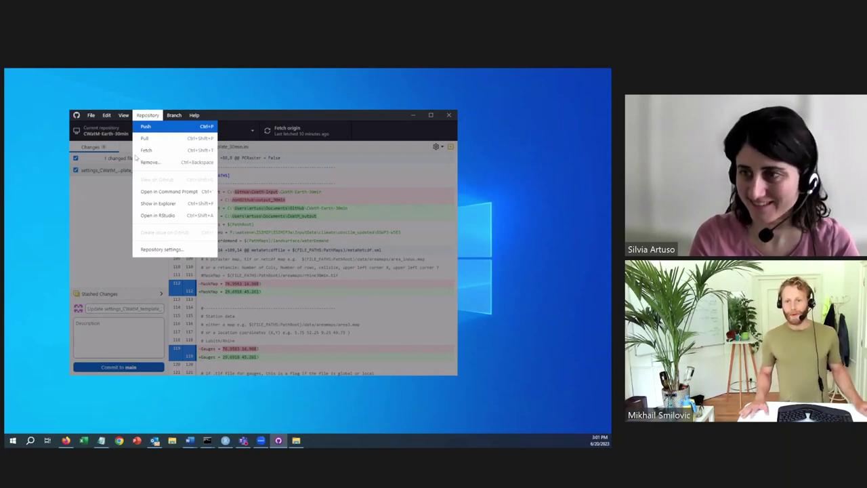
{"action": "left_click", "coordinate": [106, 262]}
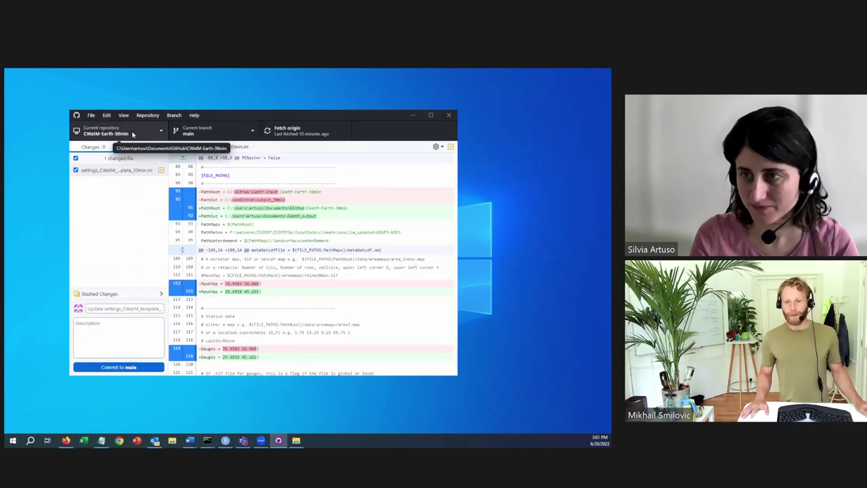
{"action": "left_click", "coordinate": [160, 136]}
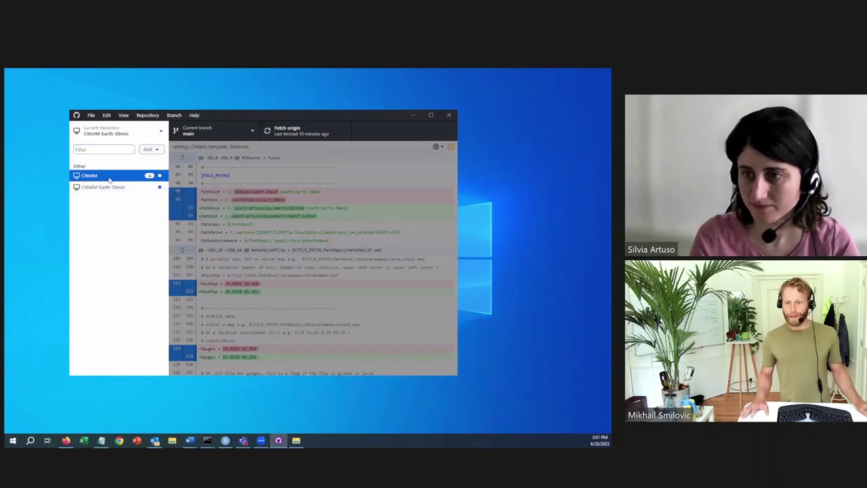
{"action": "left_click", "coordinate": [110, 176]}
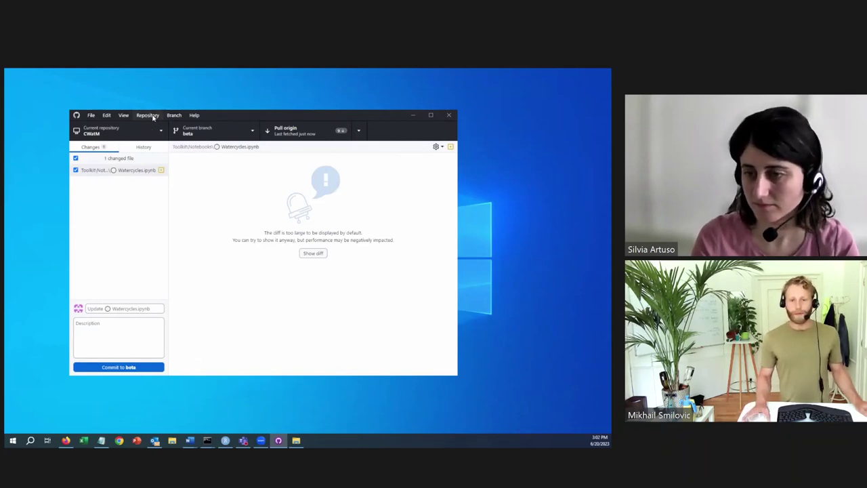
{"action": "left_click", "coordinate": [303, 129]}
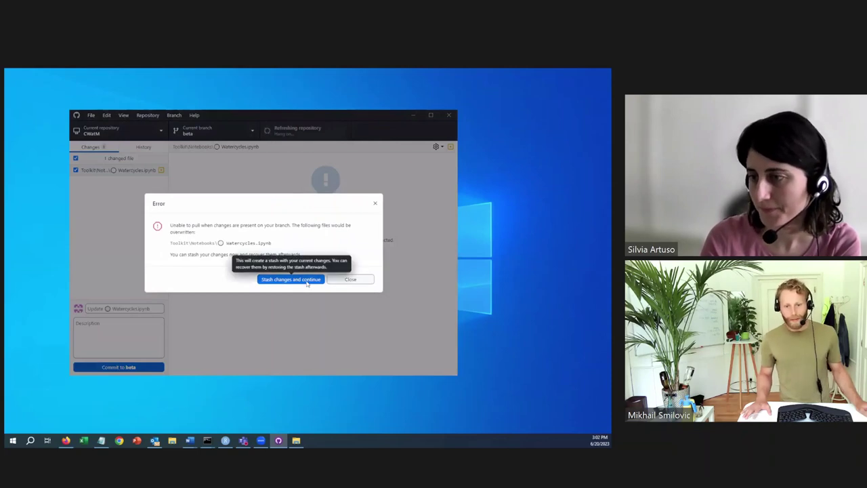
{"action": "left_click", "coordinate": [306, 280]}
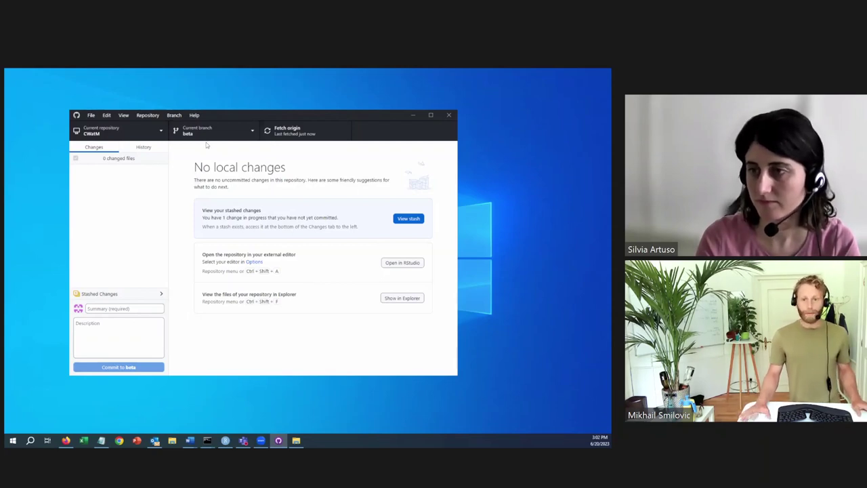
{"action": "left_click", "coordinate": [151, 116]}
- Show the CWatM repository folder in File Explorer, view its path, and return to the prepared Command Prompt
{"action": "left_click", "coordinate": [165, 204]}
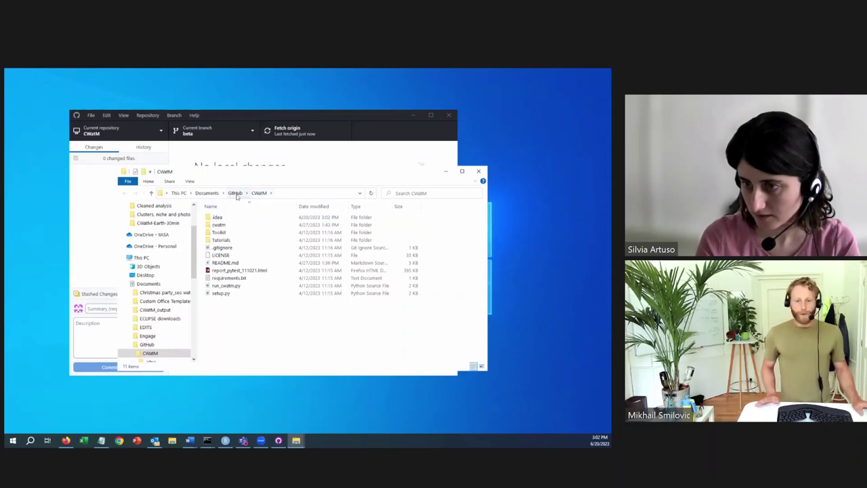
{"action": "left_click", "coordinate": [290, 194]}
{"action": "key", "text": "ctrl+c"}
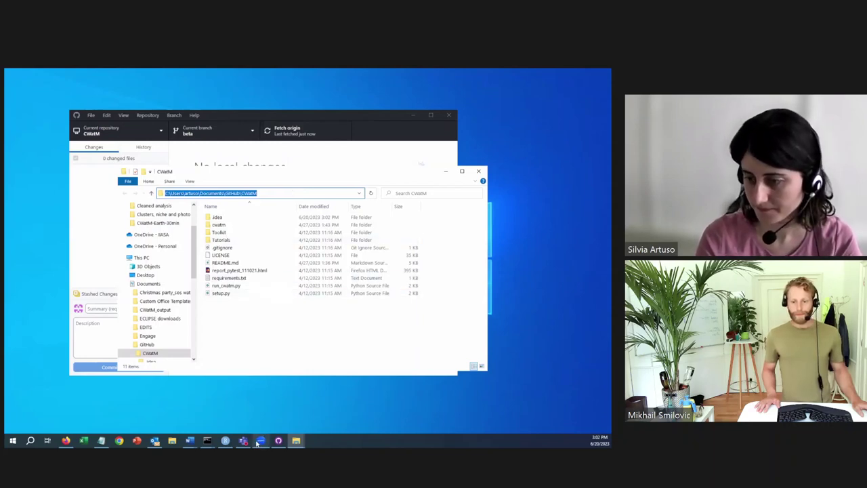
{"action": "left_click", "coordinate": [207, 440]}
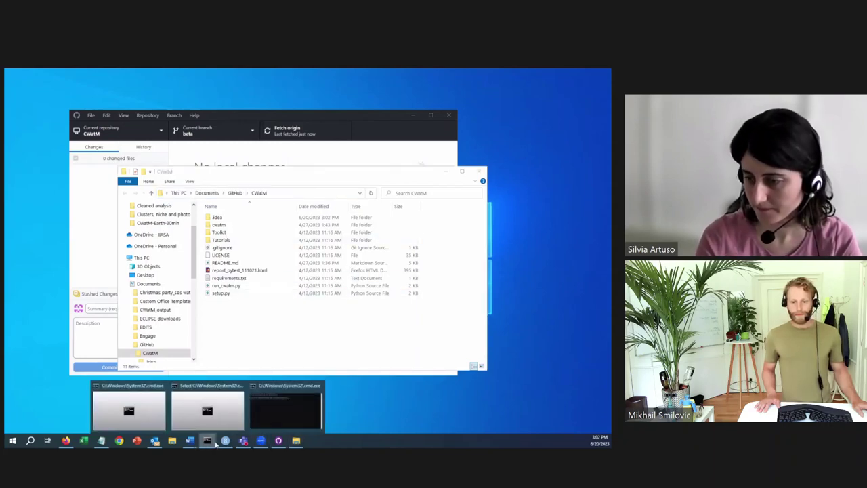
{"action": "left_click", "coordinate": [278, 423]}
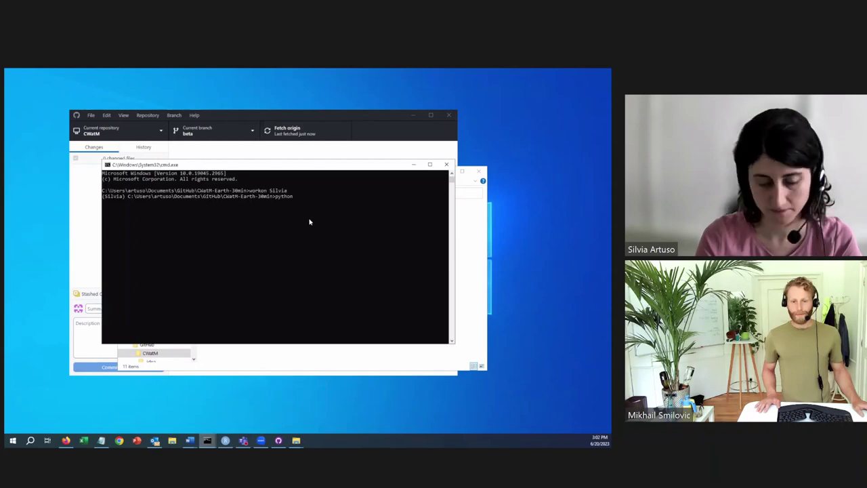
- Extend the python command with the CWatM path plus \run_cwatm.py and tab-complete settings_CWatM_template_30min.ini
{"action": "key", "text": "ctrl+v"}
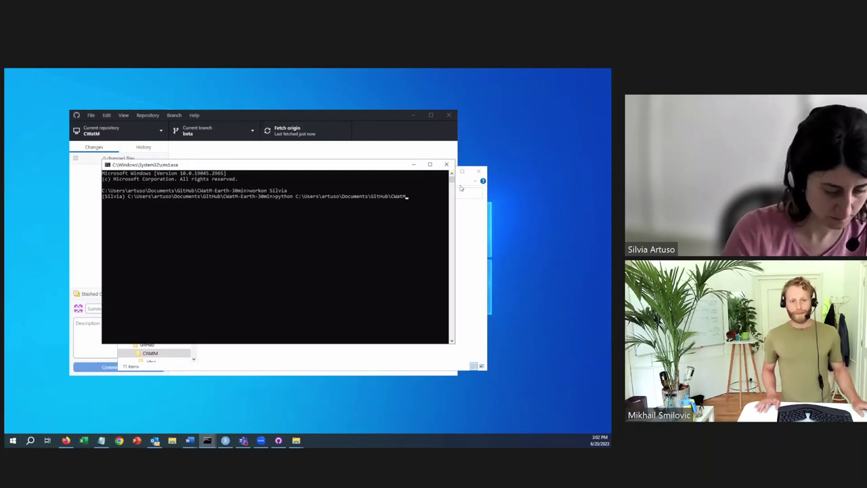
{"action": "left_click", "coordinate": [389, 197]}
{"action": "key", "text": "Escape"}
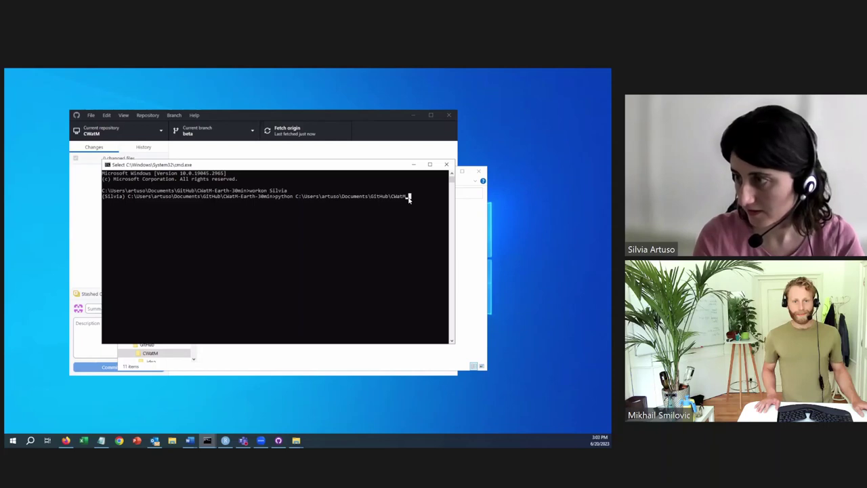
{"action": "type", "text": "\\"}
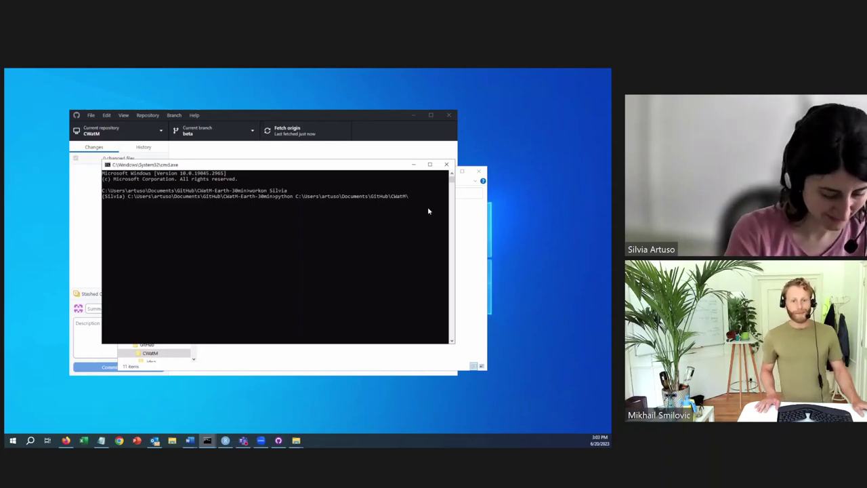
{"action": "type", "text": "r"}
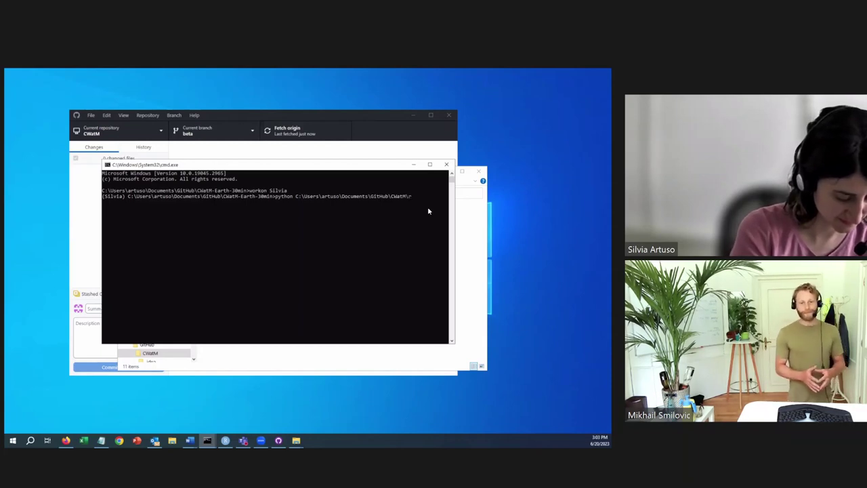
{"action": "type", "text": "un_c"}
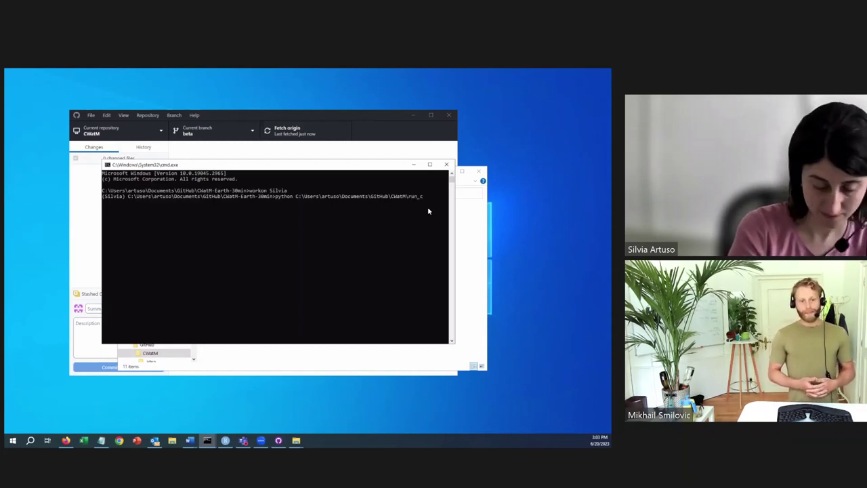
{"action": "type", "text": "watm"}
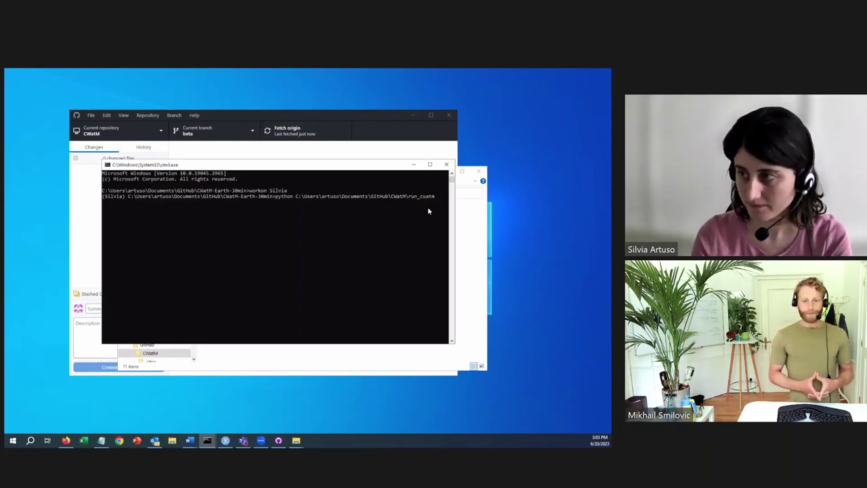
{"action": "type", "text": ".py"}
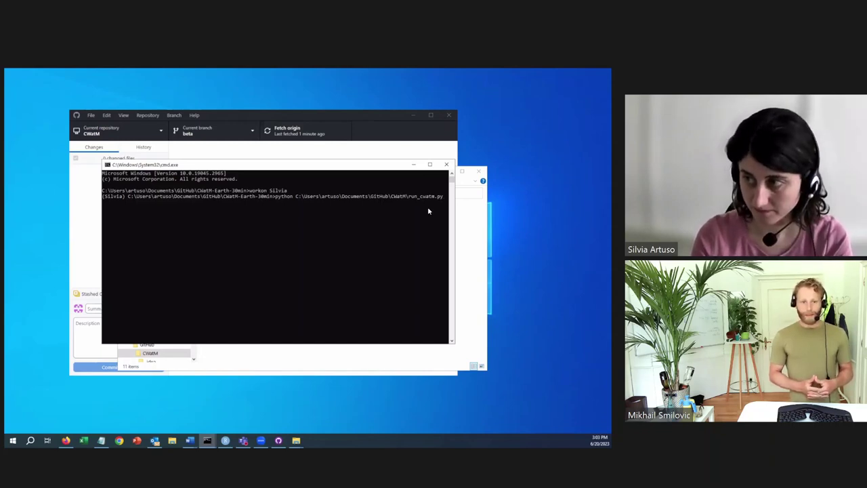
{"action": "left_click", "coordinate": [433, 168]}
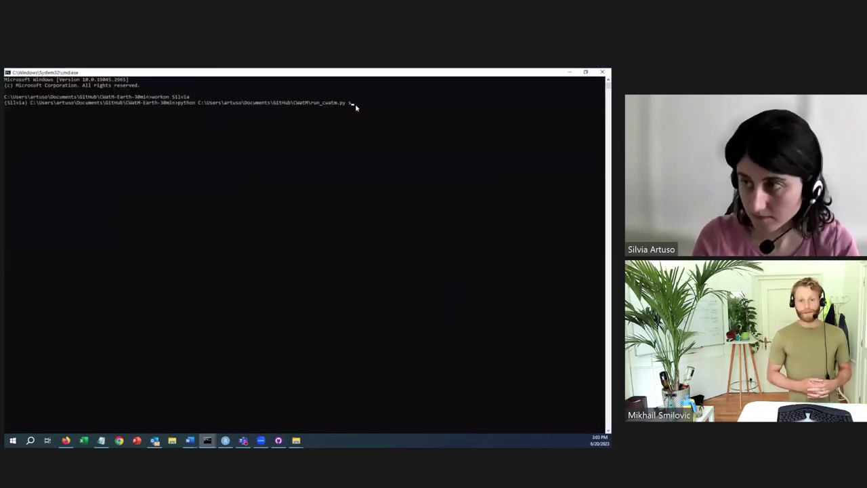
{"action": "type", "text": "s"}
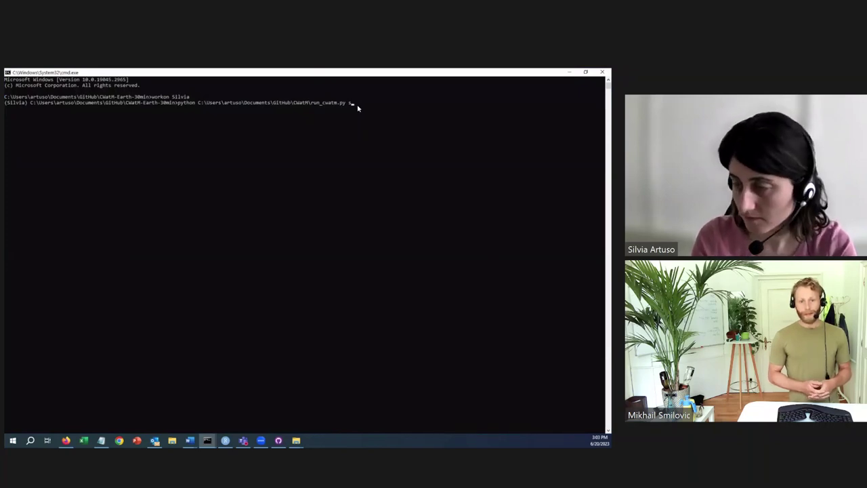
{"action": "key", "text": "Tab"}
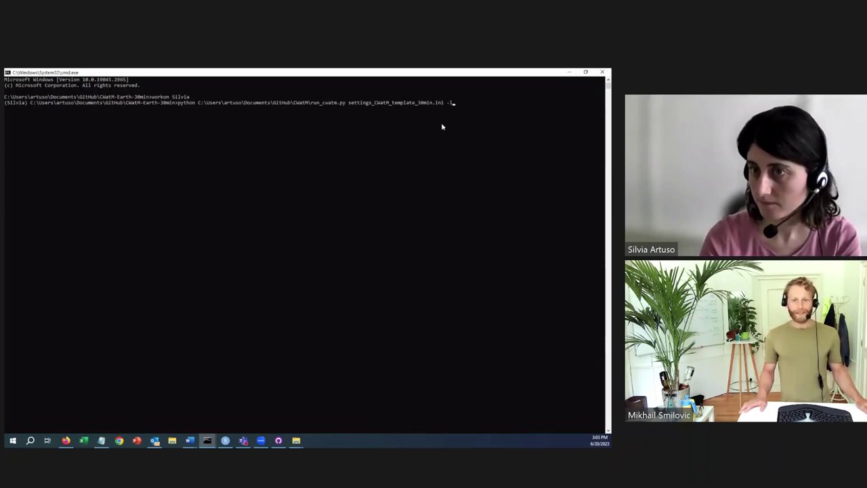
- Append -l, run the CWatM command, and restore the console to a smaller window
{"action": "type", "text": "-l"}
{"action": "key", "text": "Return"}
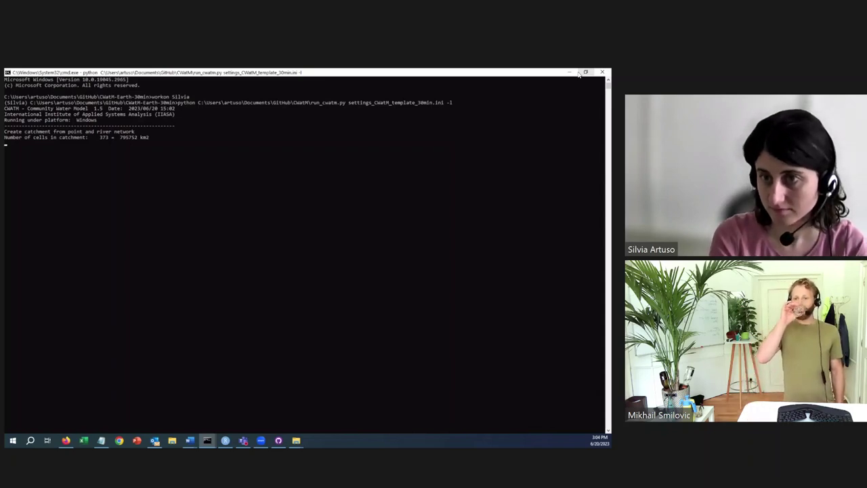
{"action": "left_click", "coordinate": [563, 115]}
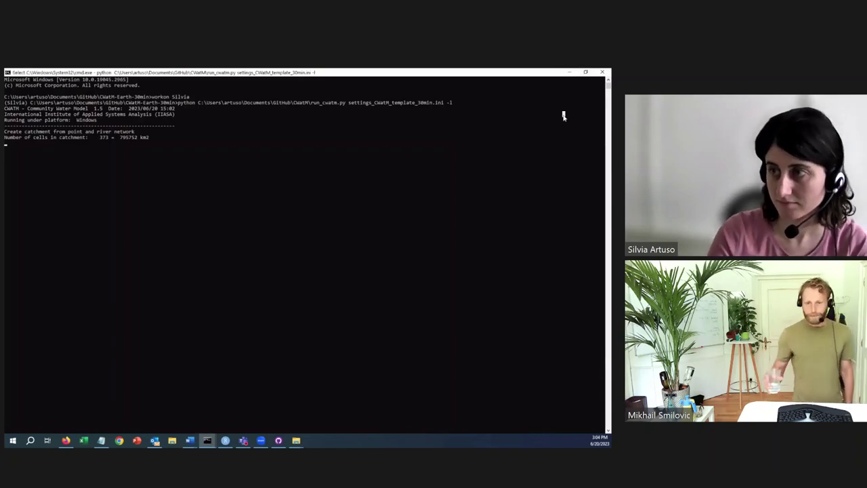
{"action": "left_click", "coordinate": [585, 71]}
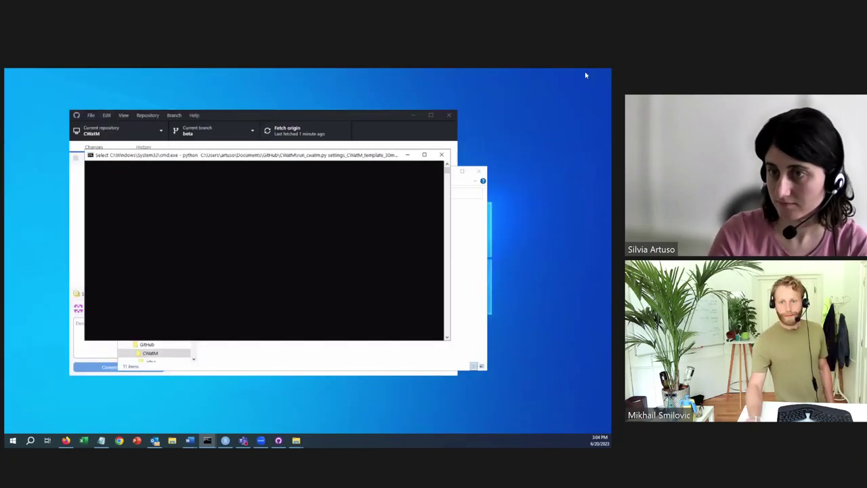